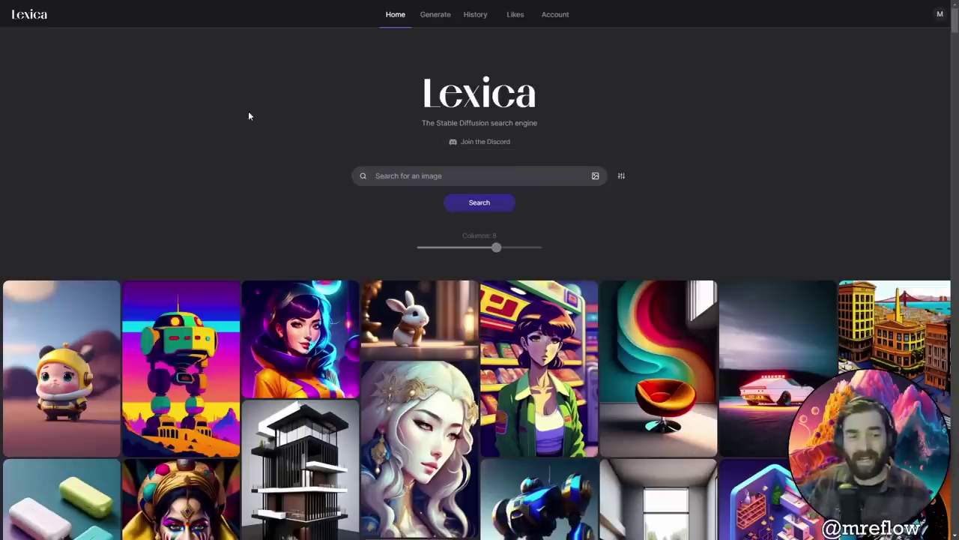
Browse the home gallery and open the details of the bearded orc king portrait
{"action": "scroll", "coordinate": [248, 116], "scroll_direction": "down", "scroll_amount": 2}
{"action": "scroll", "coordinate": [266, 73], "scroll_direction": "down", "scroll_amount": 1}
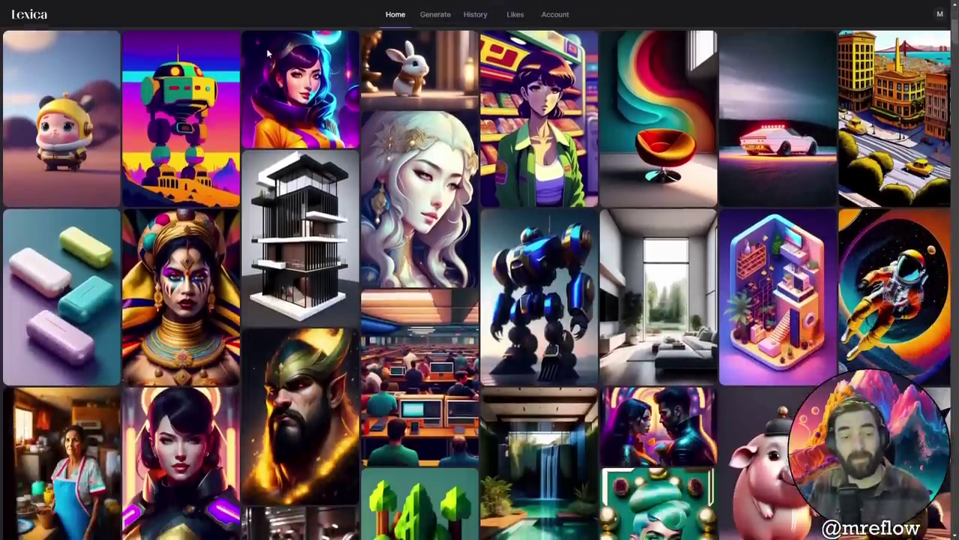
{"action": "scroll", "coordinate": [594, 273], "scroll_direction": "down", "scroll_amount": 1}
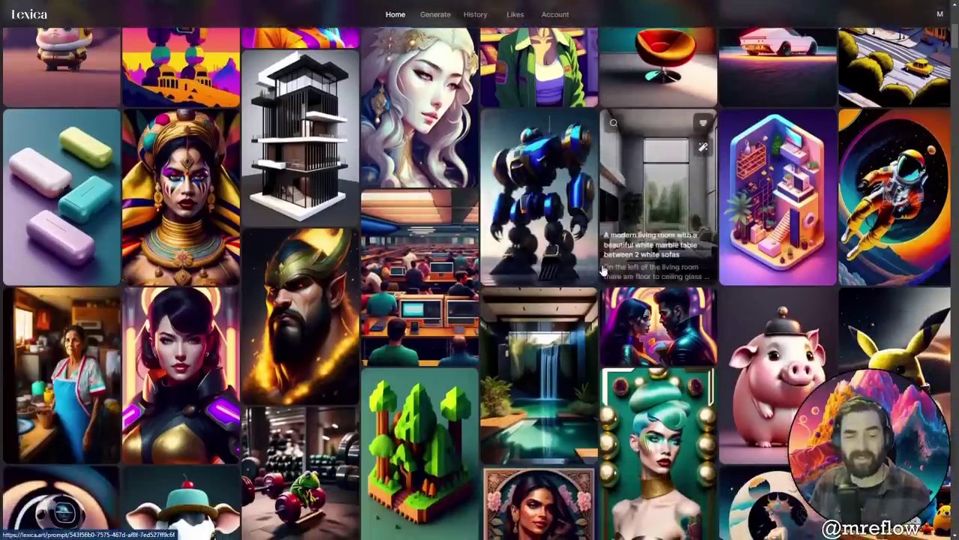
{"action": "scroll", "coordinate": [594, 272], "scroll_direction": "down", "scroll_amount": 1}
{"action": "left_click", "coordinate": [304, 201]}
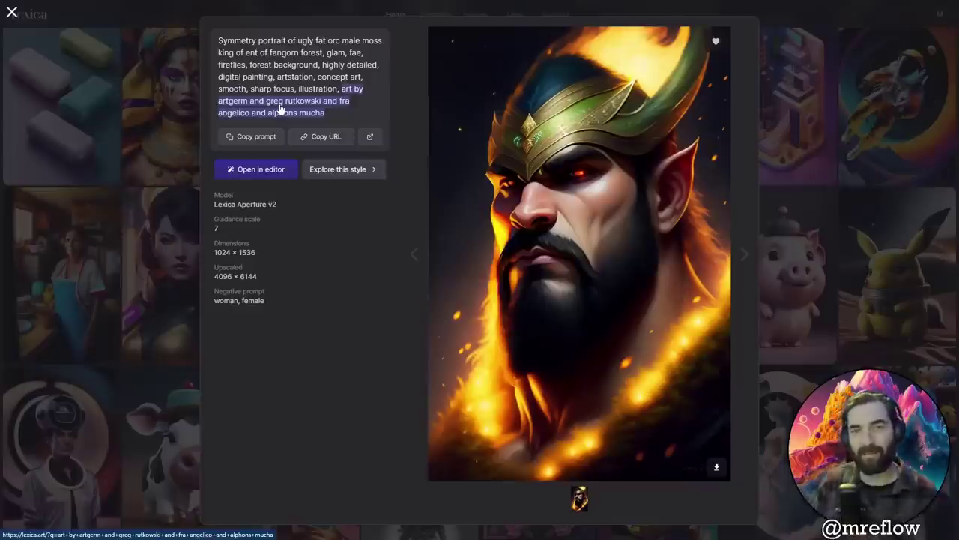
Visit the image generation page, then review the membership plans and the free plan's monthly image limit
{"action": "left_click", "coordinate": [419, 17]}
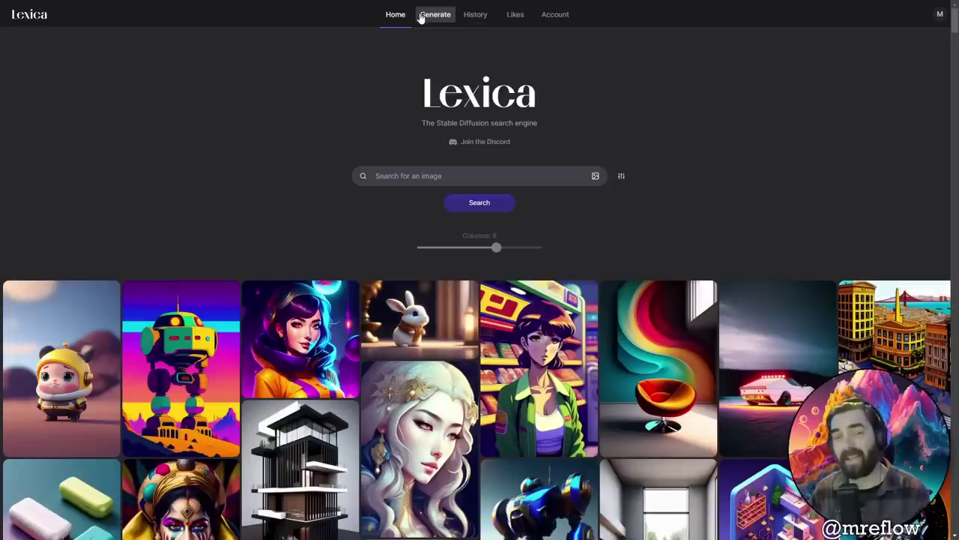
{"action": "left_click", "coordinate": [420, 16]}
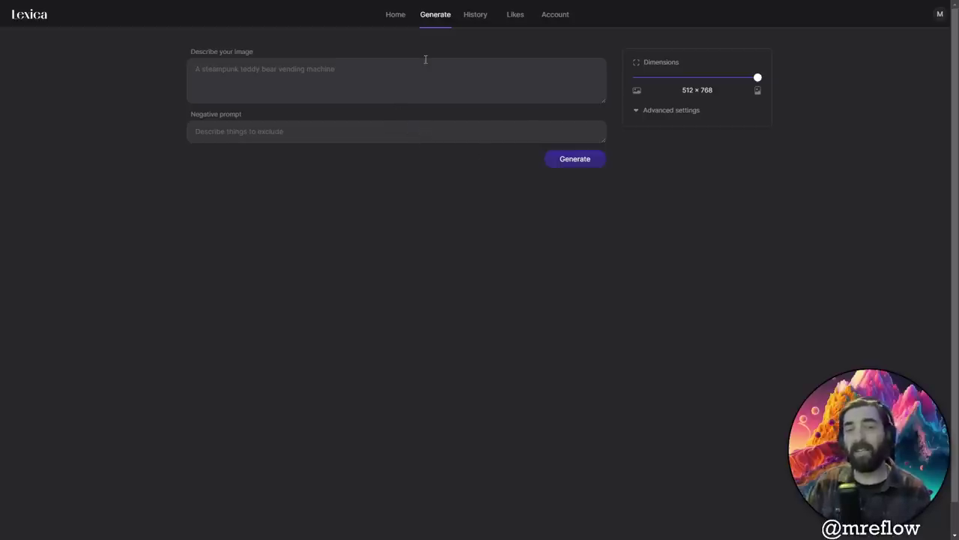
{"action": "left_click", "coordinate": [545, 13]}
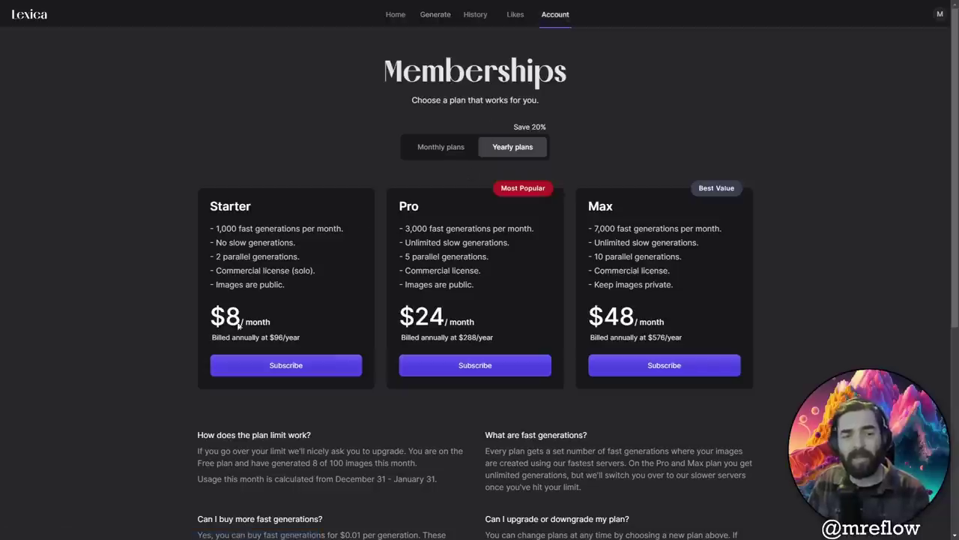
{"action": "scroll", "coordinate": [388, 378], "scroll_direction": "down", "scroll_amount": 1}
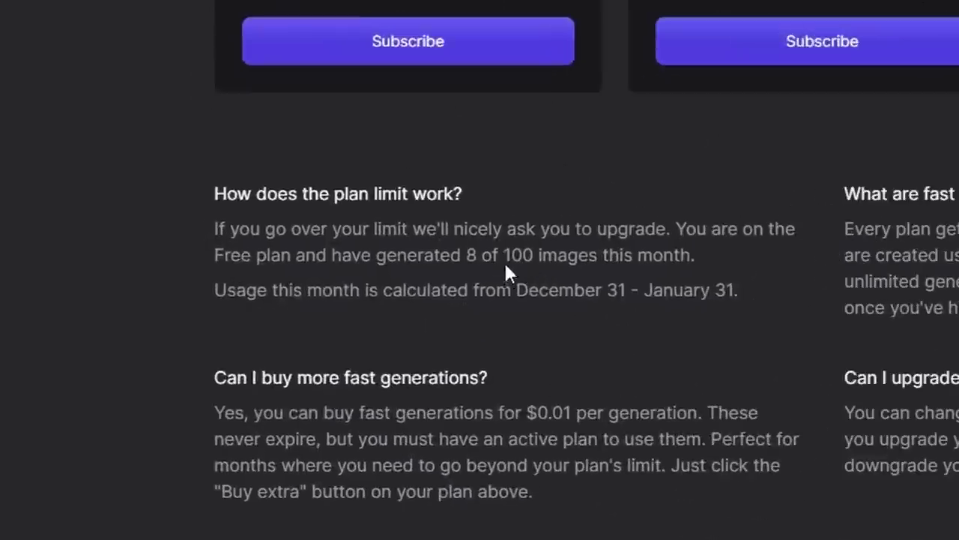
{"action": "left_click_drag", "start_coordinate": [503, 260], "coordinate": [713, 257]}
{"action": "left_click", "coordinate": [677, 236]}
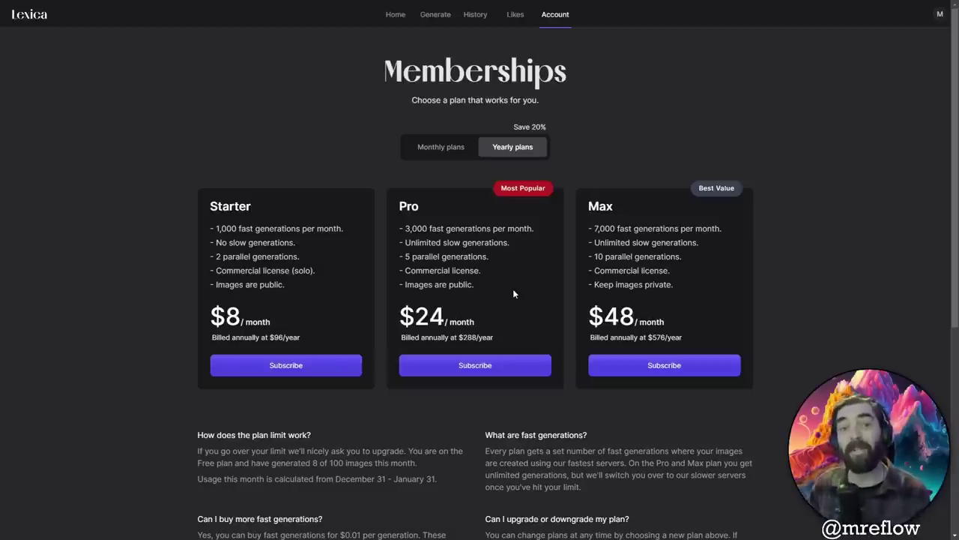
Return to the home gallery, open the multicoloured eagle image and copy its prompt
{"action": "left_click", "coordinate": [384, 18]}
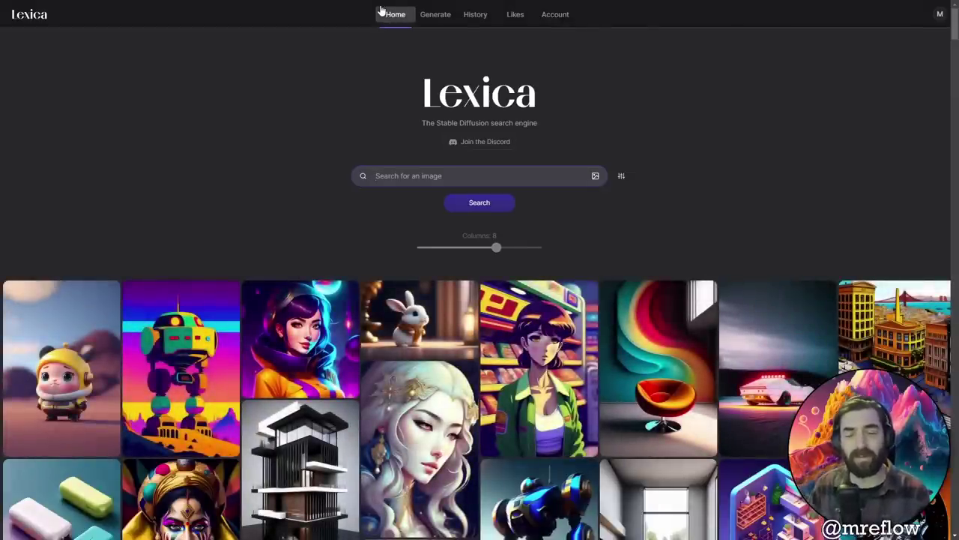
{"action": "scroll", "coordinate": [327, 133], "scroll_direction": "down", "scroll_amount": 1}
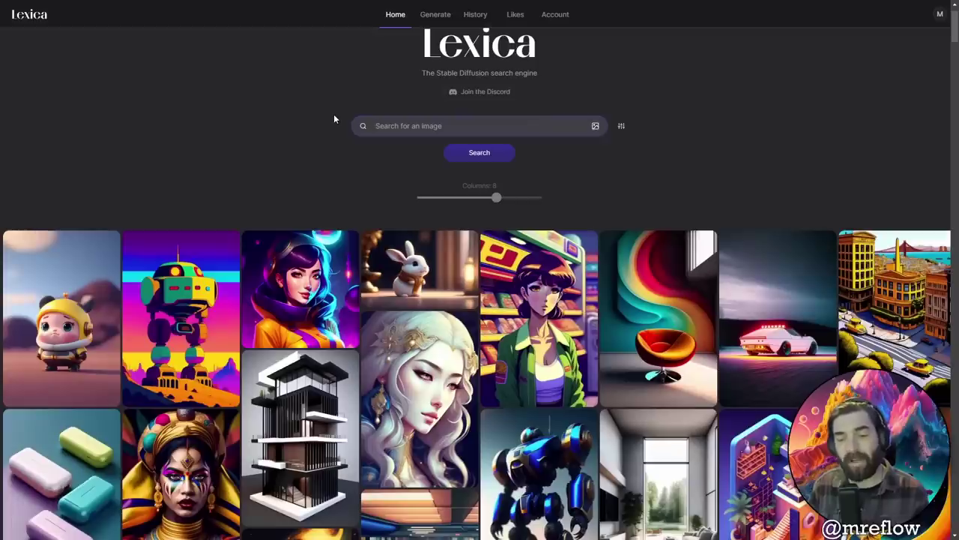
{"action": "scroll", "coordinate": [333, 127], "scroll_direction": "down", "scroll_amount": 1}
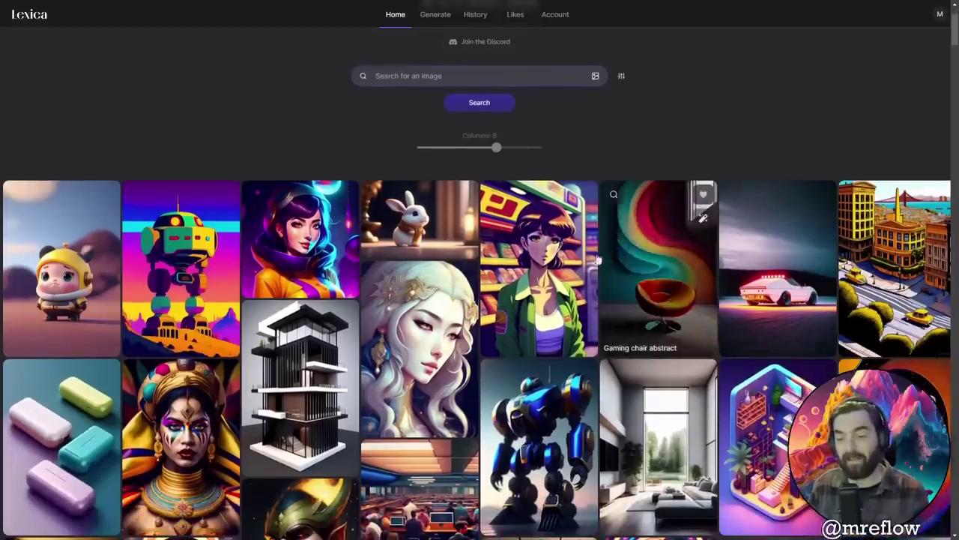
{"action": "mouse_move", "coordinate": [581, 300]}
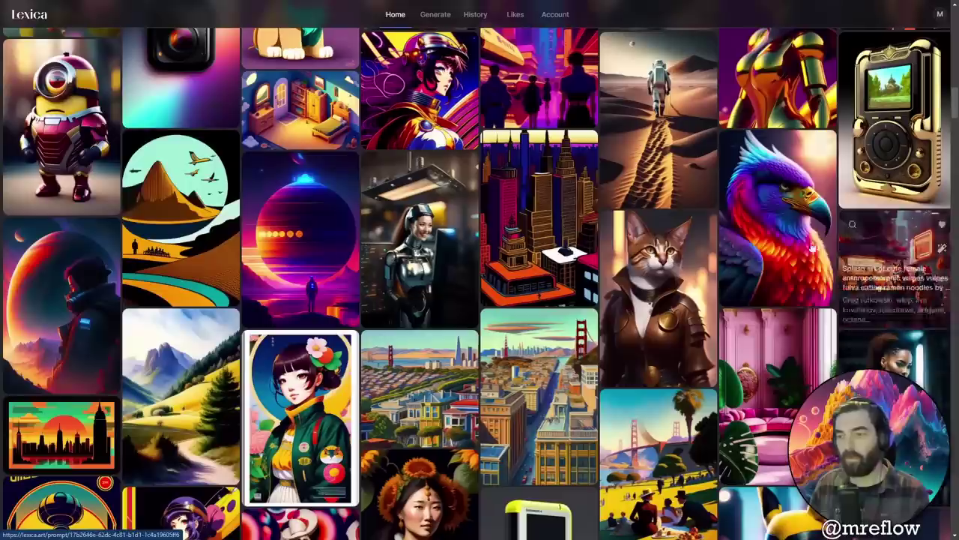
{"action": "scroll", "coordinate": [558, 271], "scroll_direction": "down", "scroll_amount": 10}
{"action": "mouse_move", "coordinate": [760, 242]}
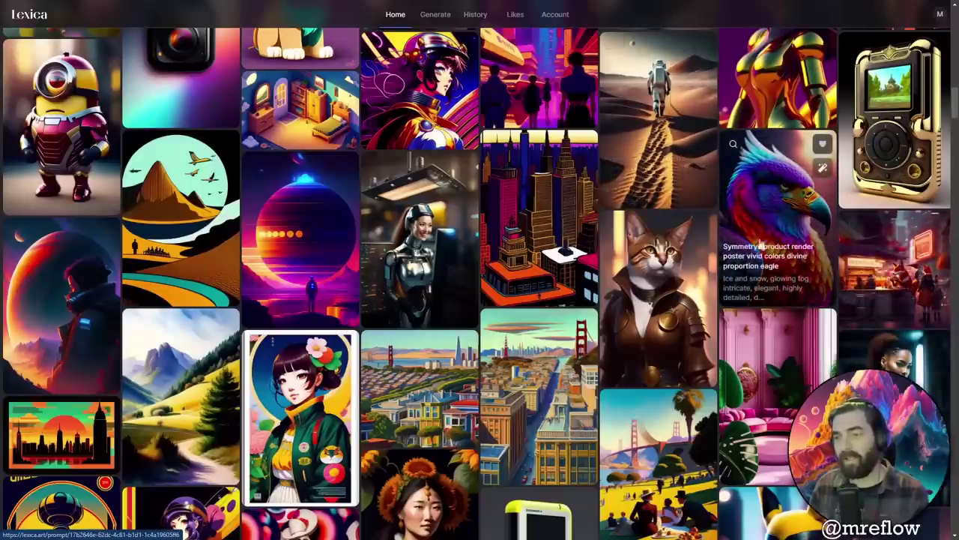
{"action": "left_click", "coordinate": [757, 218]}
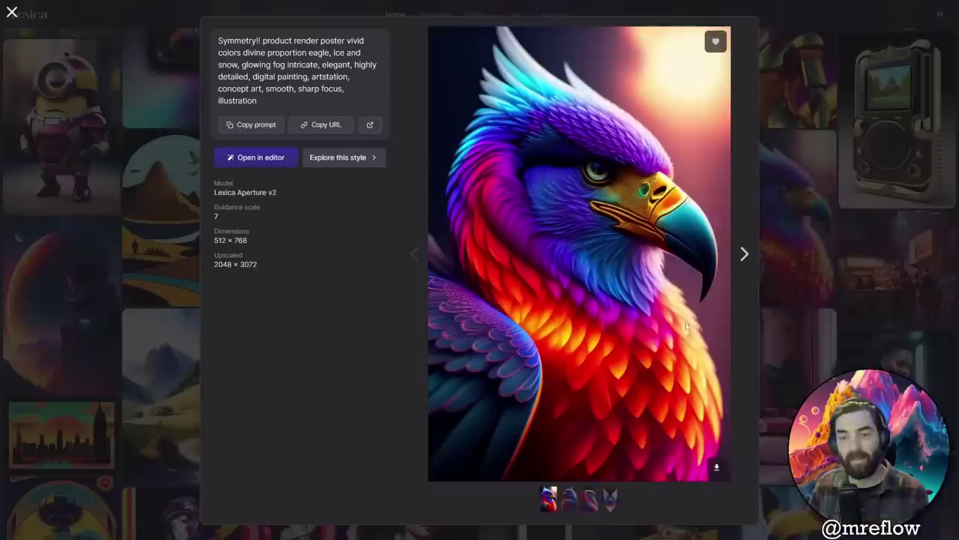
{"action": "left_click", "coordinate": [252, 134]}
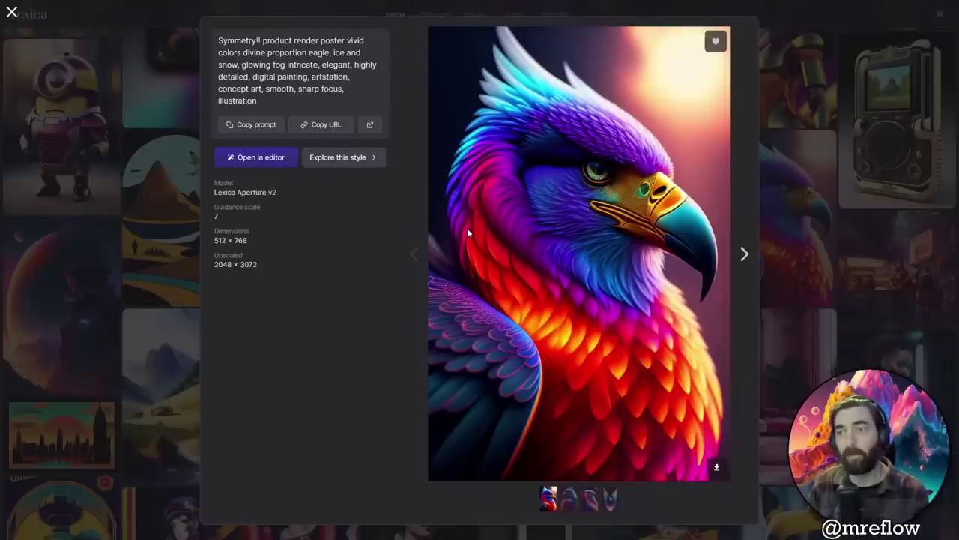
Open the gallery portrait of the young queen in a purple outfit and look through its four variations
{"action": "key", "text": "Escape"}
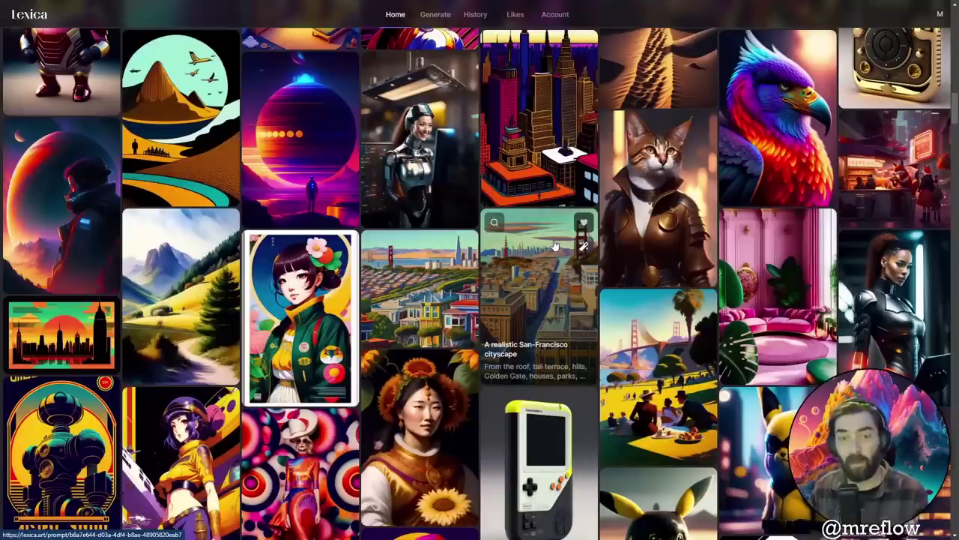
{"action": "scroll", "coordinate": [649, 262], "scroll_direction": "down", "scroll_amount": 1}
{"action": "scroll", "coordinate": [648, 262], "scroll_direction": "down", "scroll_amount": 10}
{"action": "left_click", "coordinate": [863, 279]}
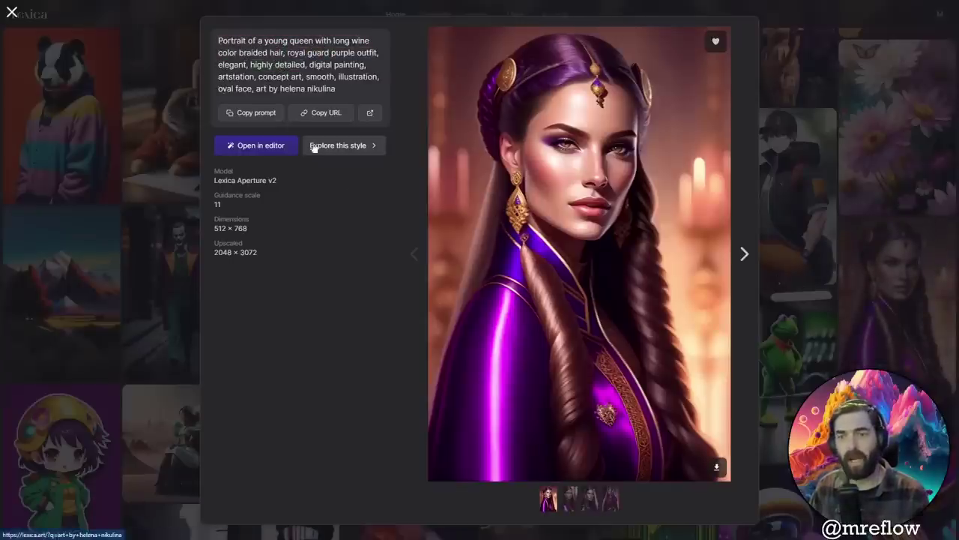
{"action": "left_click", "coordinate": [572, 501]}
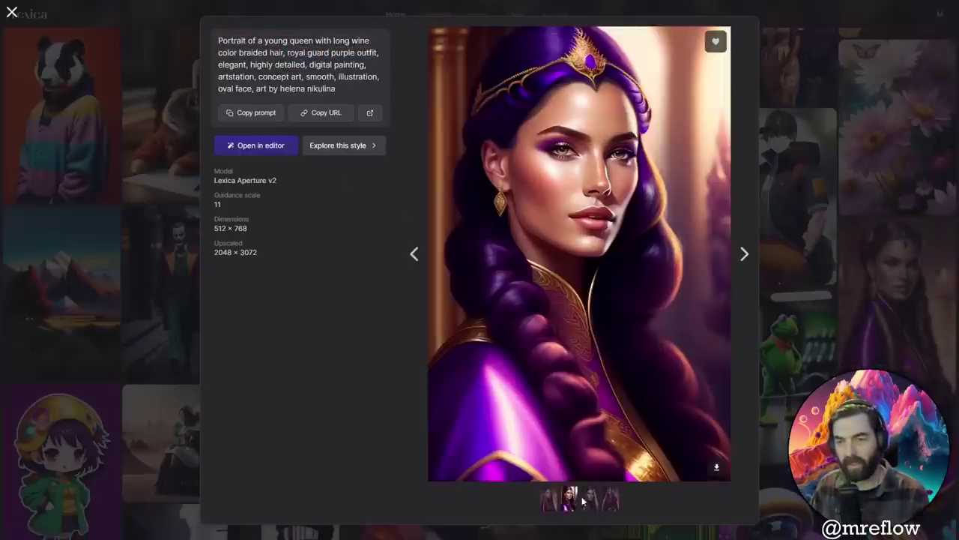
{"action": "left_click", "coordinate": [591, 501]}
{"action": "left_click", "coordinate": [612, 508]}
{"action": "left_click", "coordinate": [594, 507]}
{"action": "left_click", "coordinate": [568, 511]}
{"action": "left_click", "coordinate": [550, 503]}
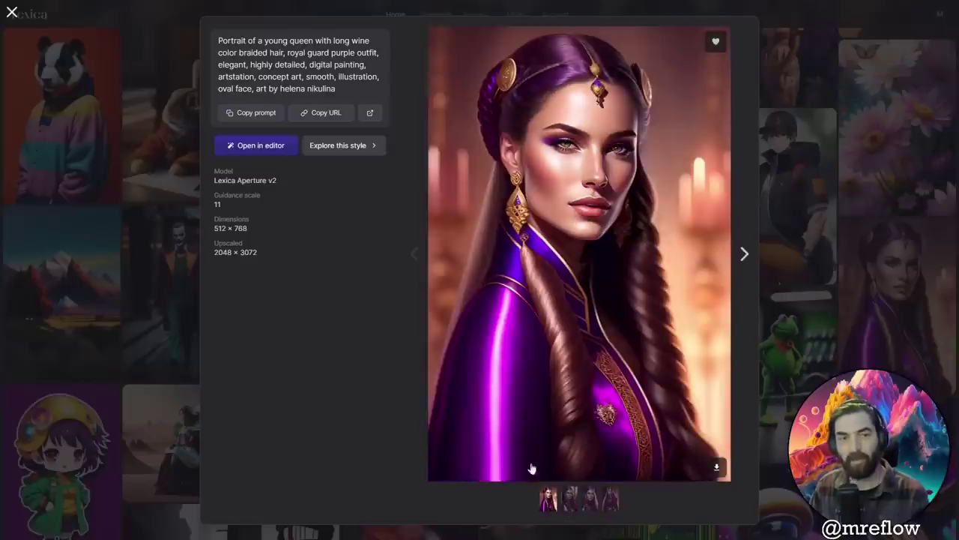
Copy the young queen portrait's prompt and leave its details
{"action": "left_click", "coordinate": [256, 114]}
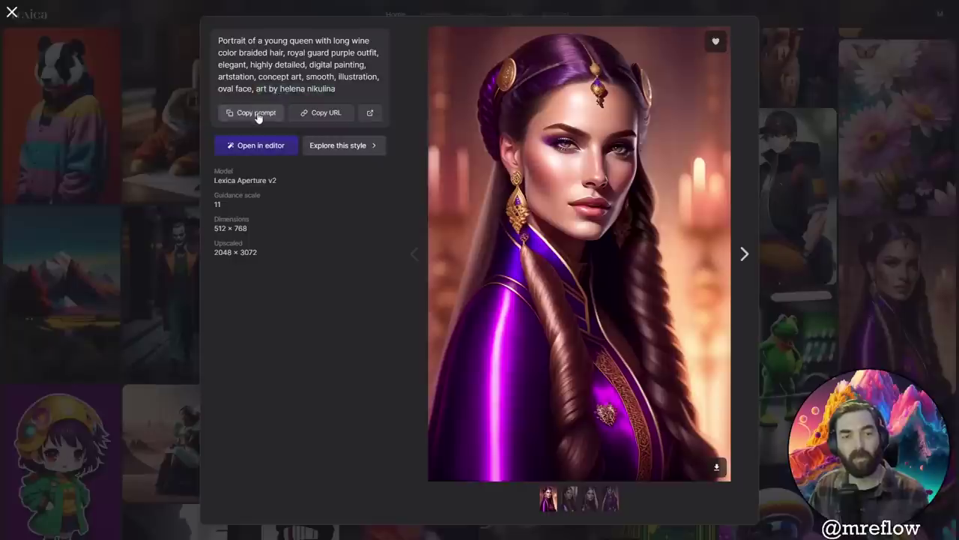
{"action": "left_click", "coordinate": [256, 114]}
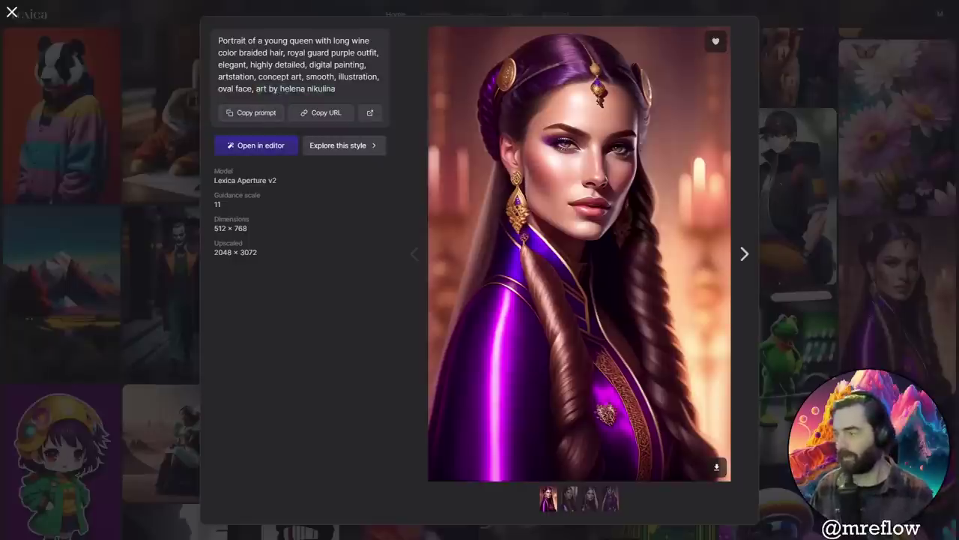
{"action": "left_click", "coordinate": [193, 6]}
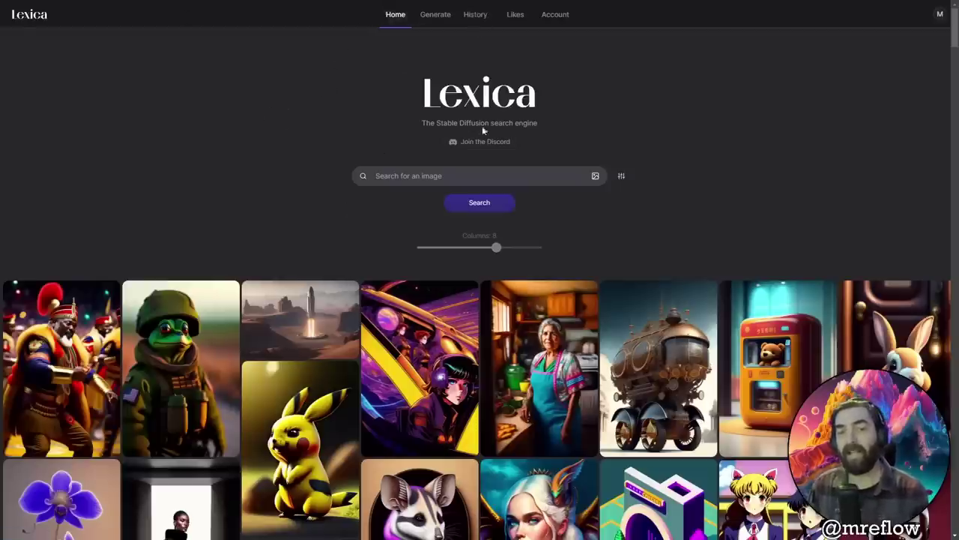
On the generation page, expand the advanced settings and generate images from the copied eagle prompt, followed by the young queen prompt
{"action": "left_click", "coordinate": [434, 14]}
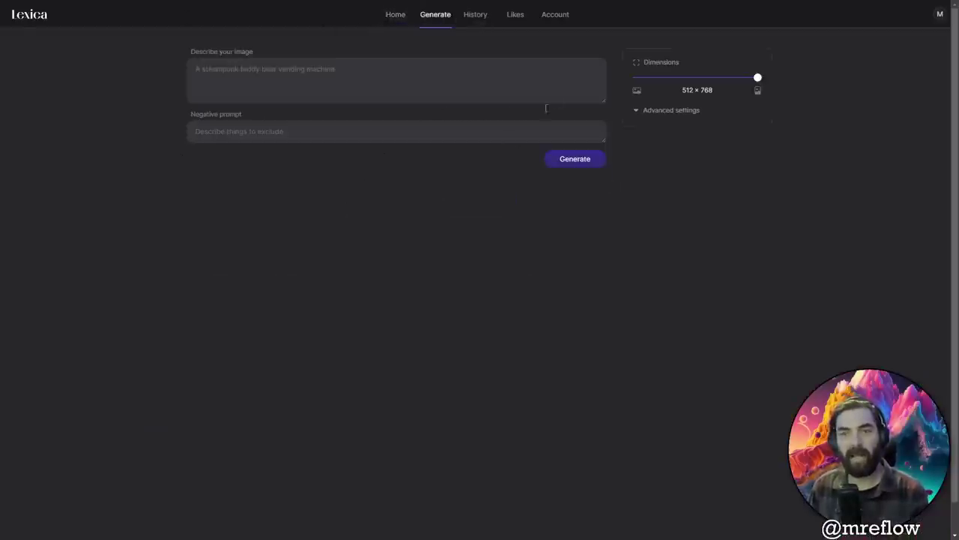
{"action": "left_click", "coordinate": [638, 111]}
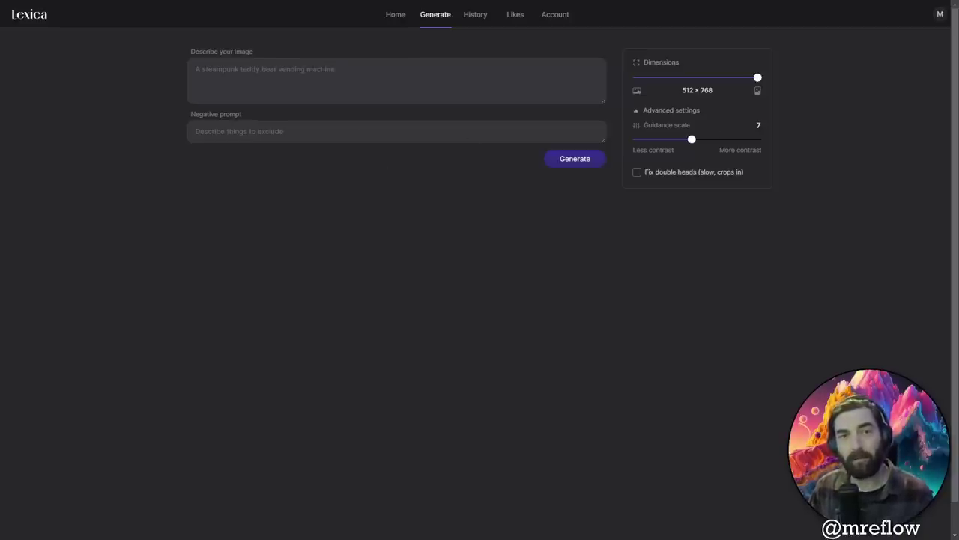
{"action": "key", "text": "ctrl+v"}
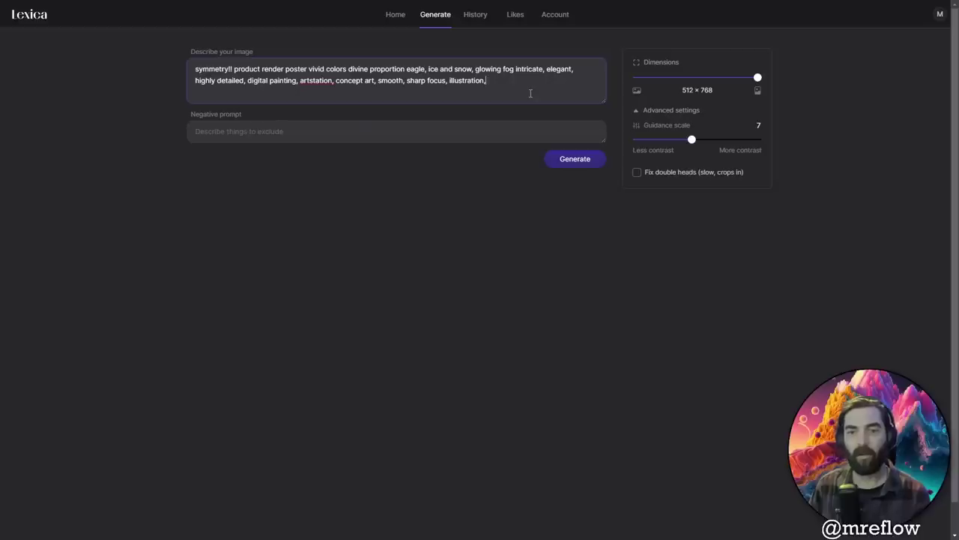
{"action": "key", "text": "BackSpace"}
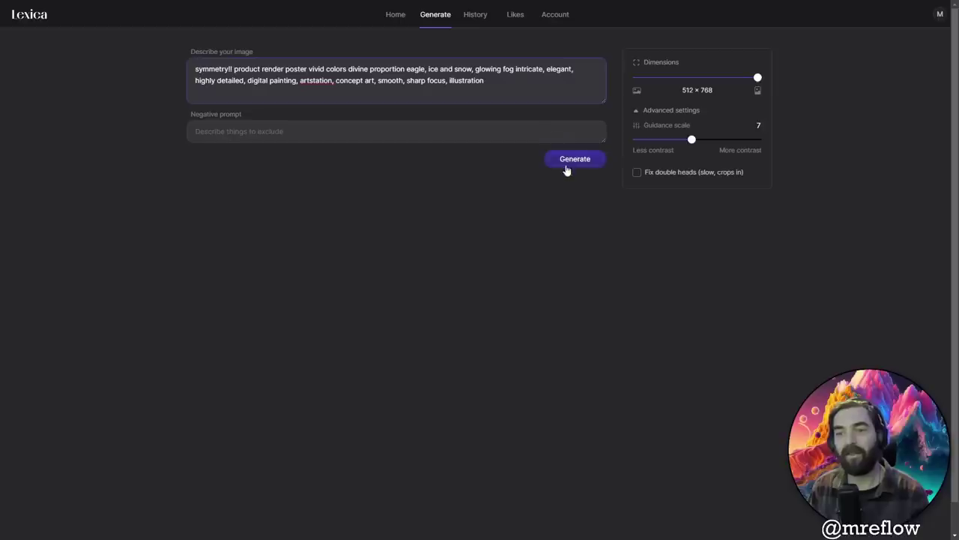
{"action": "left_click", "coordinate": [572, 159]}
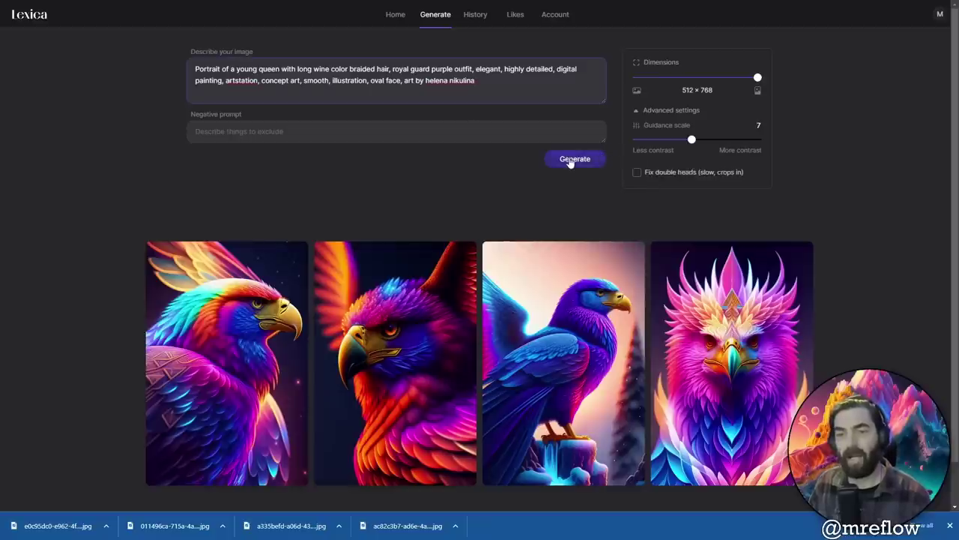
{"action": "left_click", "coordinate": [860, 279]}
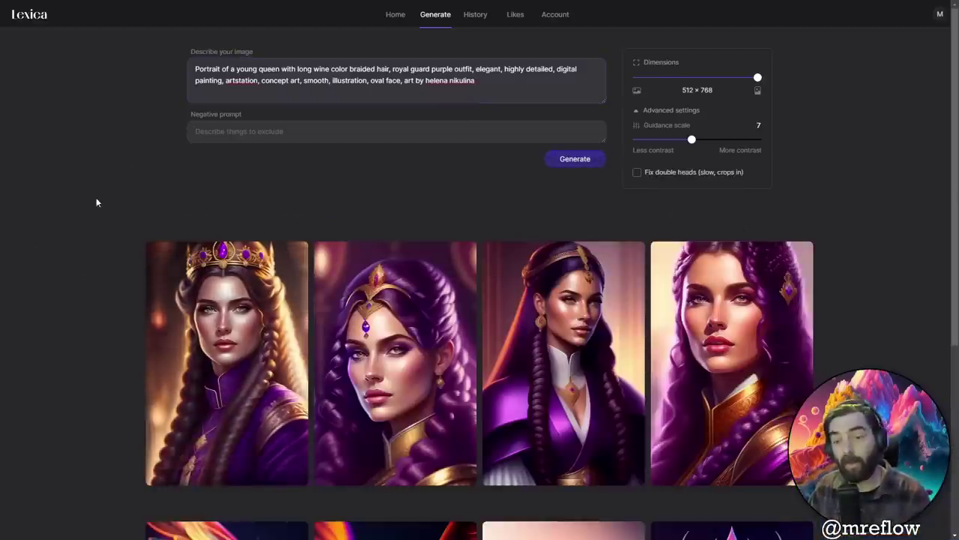
Switch to dreamlike.art, look into its studio, and review the credit pack pricing before returning to the home page
{"action": "key", "text": "F11"}
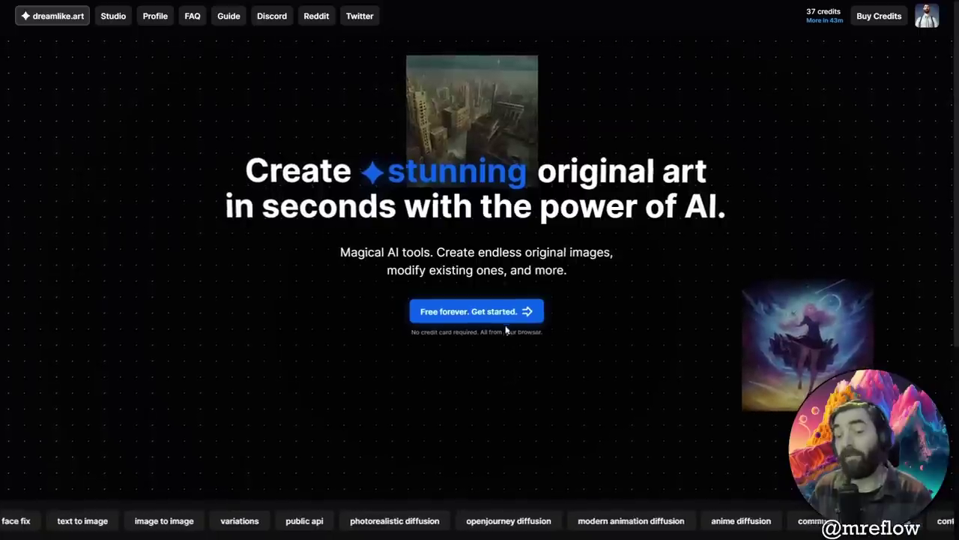
{"action": "left_click", "coordinate": [482, 311]}
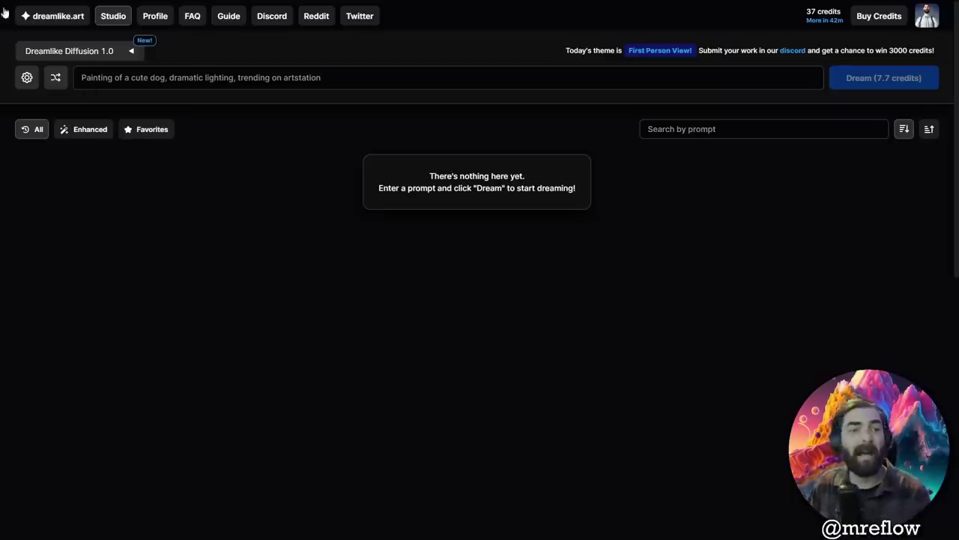
{"action": "left_click", "coordinate": [879, 16]}
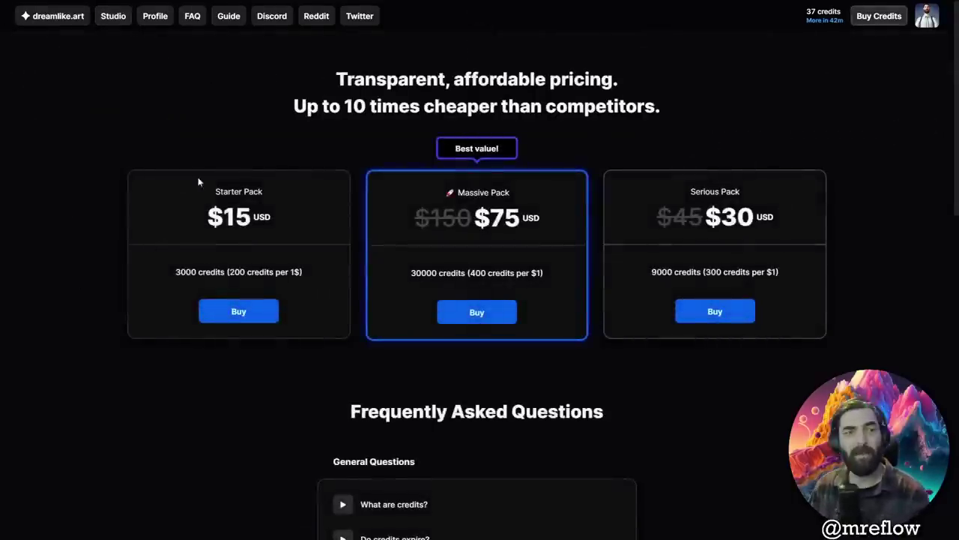
{"action": "left_click", "coordinate": [49, 16]}
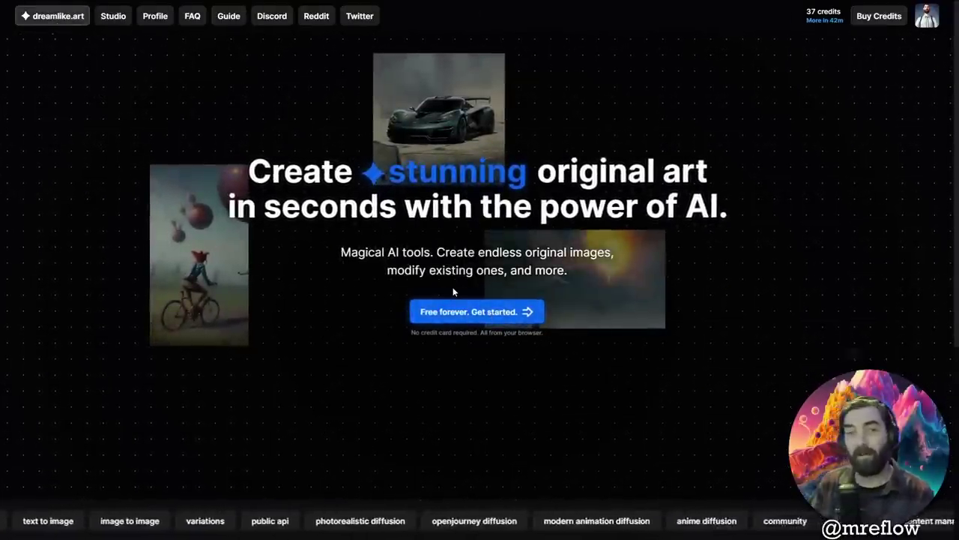
In the studio, select the Dreamlike Diffusion 1.0 model and show the generation settings
{"action": "left_click", "coordinate": [470, 310]}
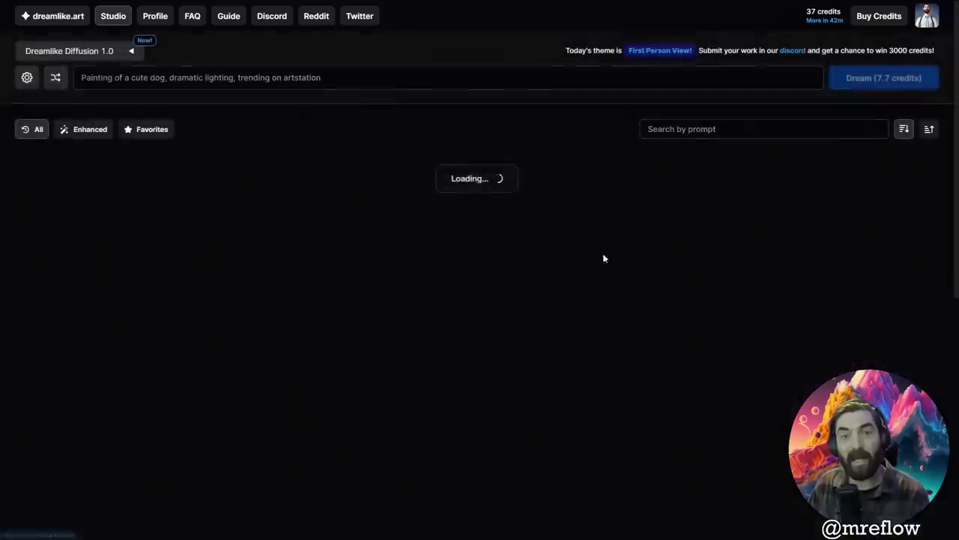
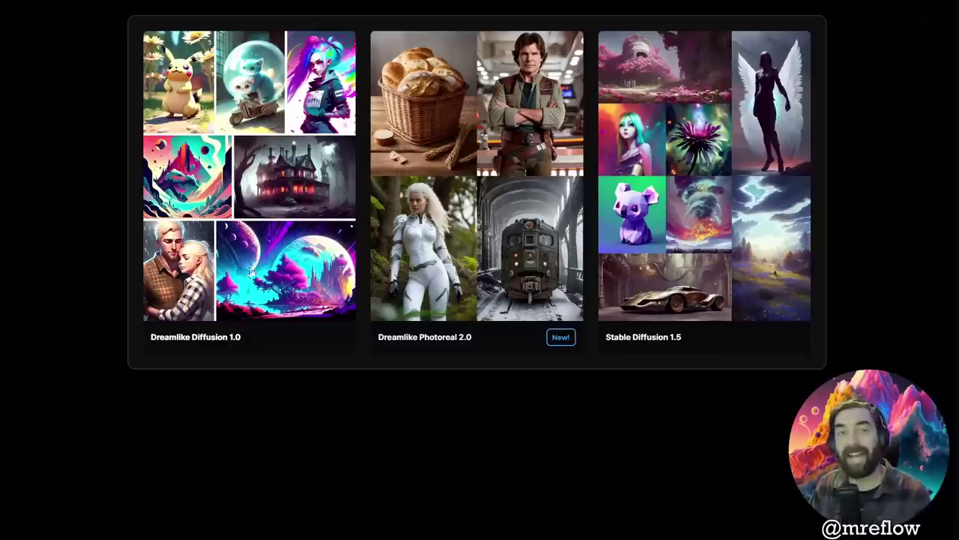
{"action": "left_click", "coordinate": [270, 256]}
{"action": "left_click", "coordinate": [26, 77]}
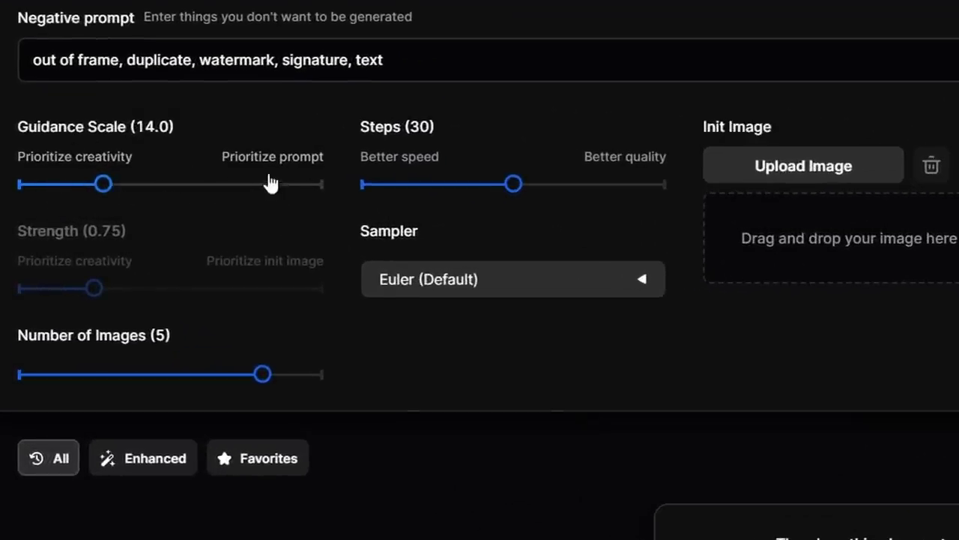
Set the number of images to 4 and look over the sampler options, leaving Euler (Default) selected
{"action": "left_click_drag", "start_coordinate": [262, 374], "coordinate": [201, 374]}
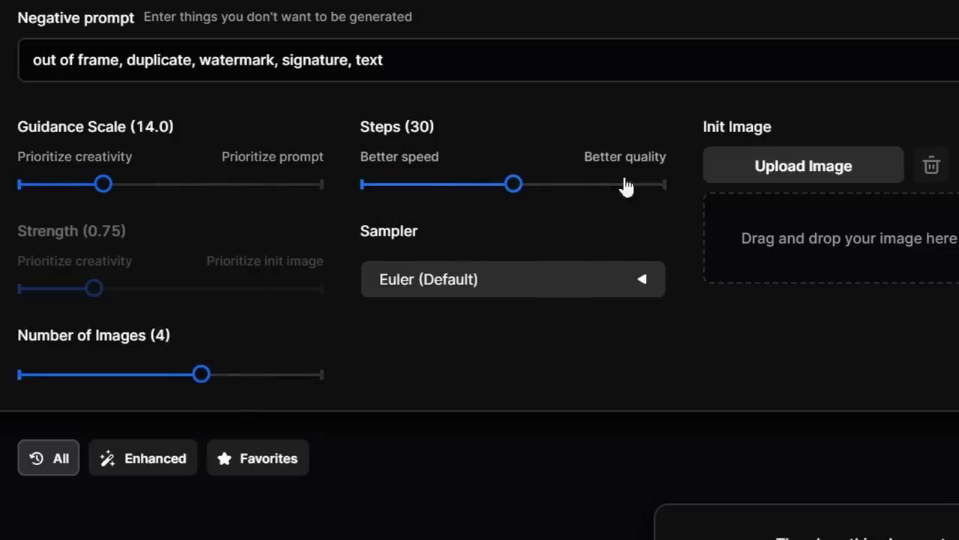
{"action": "left_click", "coordinate": [604, 280]}
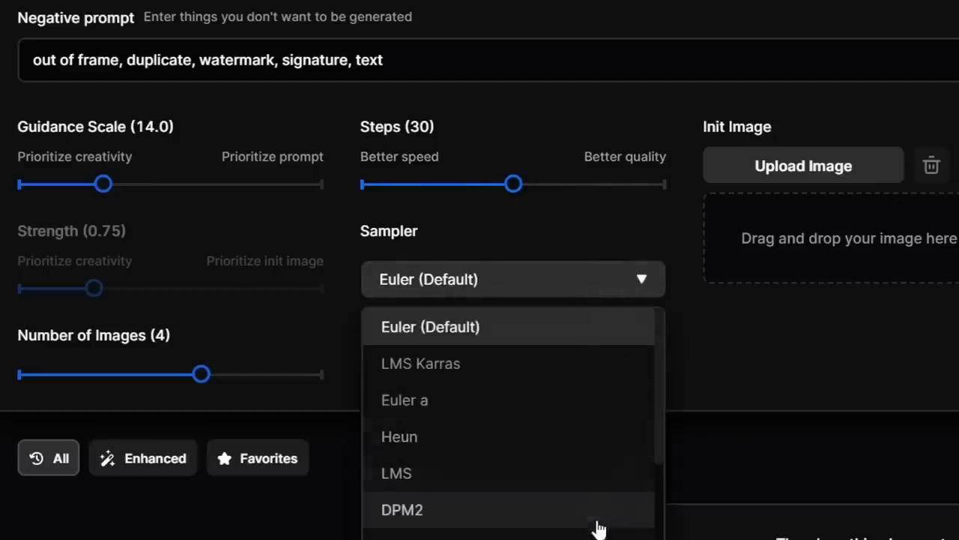
{"action": "left_click", "coordinate": [634, 279]}
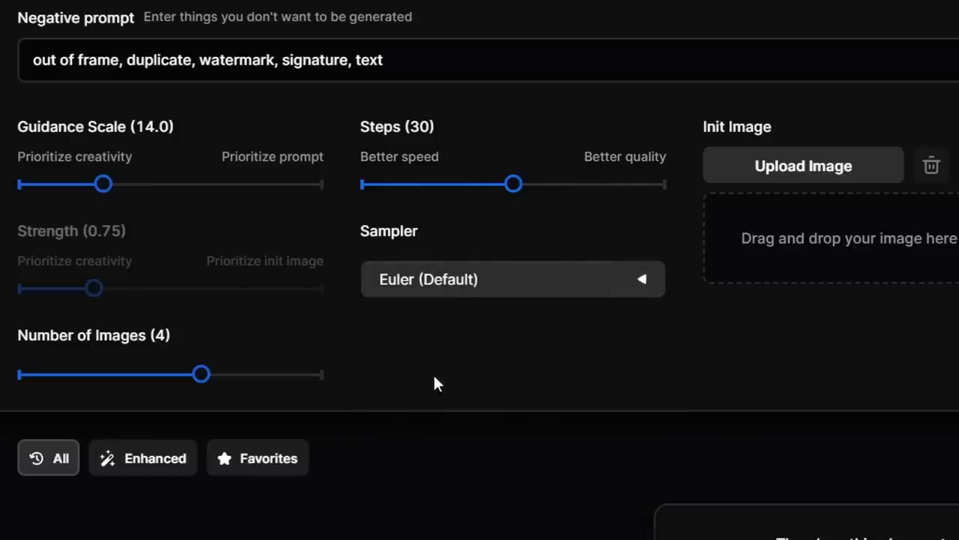
{"action": "left_click", "coordinate": [561, 278]}
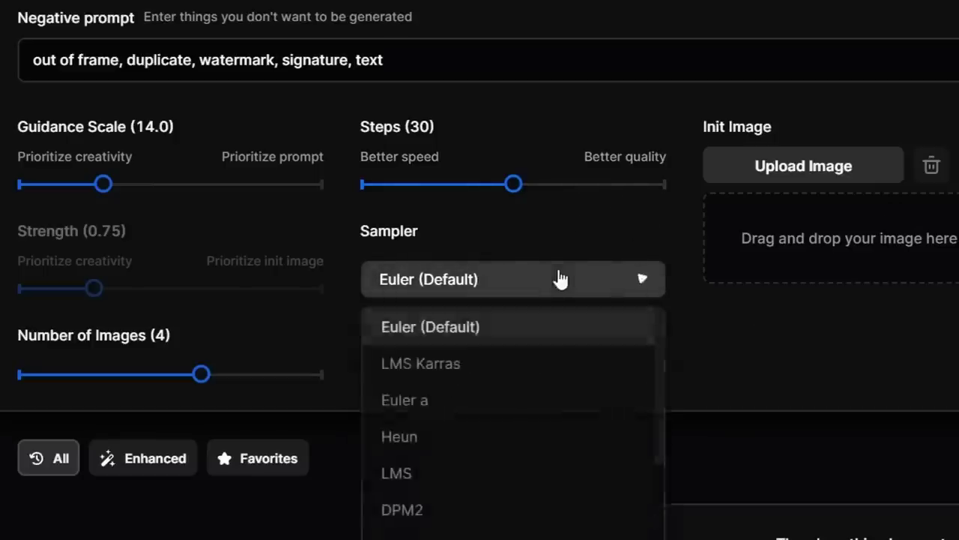
{"action": "left_click", "coordinate": [512, 264]}
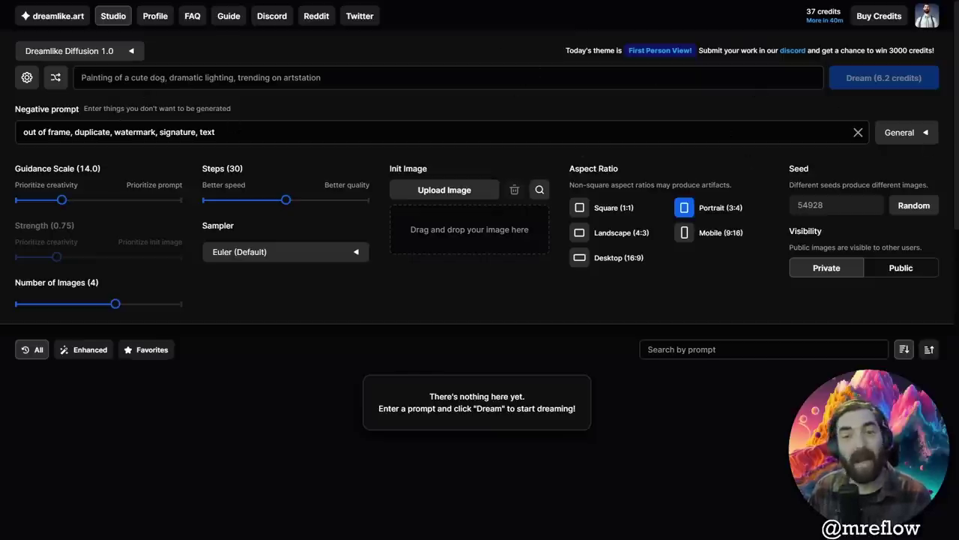
Paste the copied eagle prompt as the image prompt and generate four images from it
{"action": "left_click", "coordinate": [224, 78]}
{"action": "right_click", "coordinate": [225, 78]}
{"action": "left_click", "coordinate": [247, 144]}
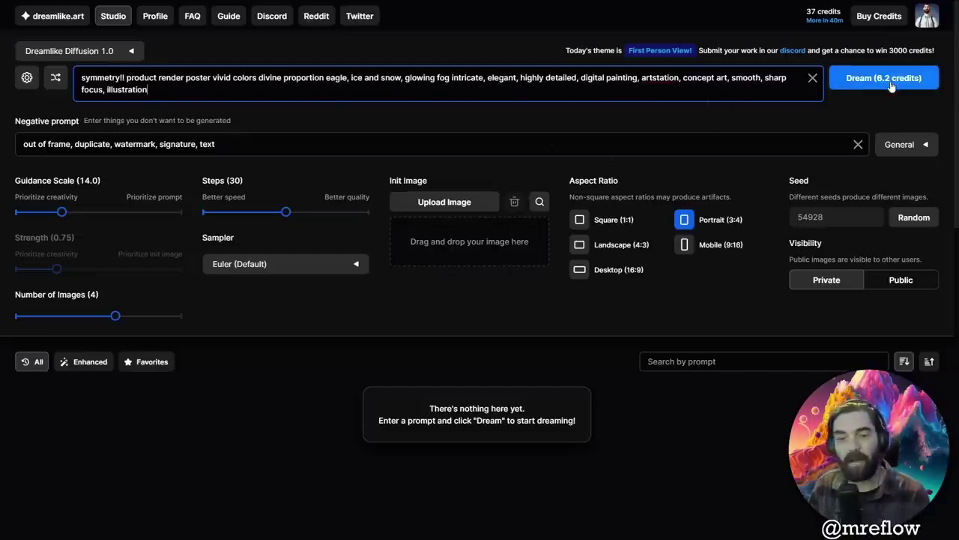
{"action": "mouse_move", "coordinate": [116, 317]}
{"action": "left_mouse_down"}
{"action": "mouse_move", "coordinate": [139, 323]}
{"action": "mouse_move", "coordinate": [107, 316]}
{"action": "left_mouse_up"}
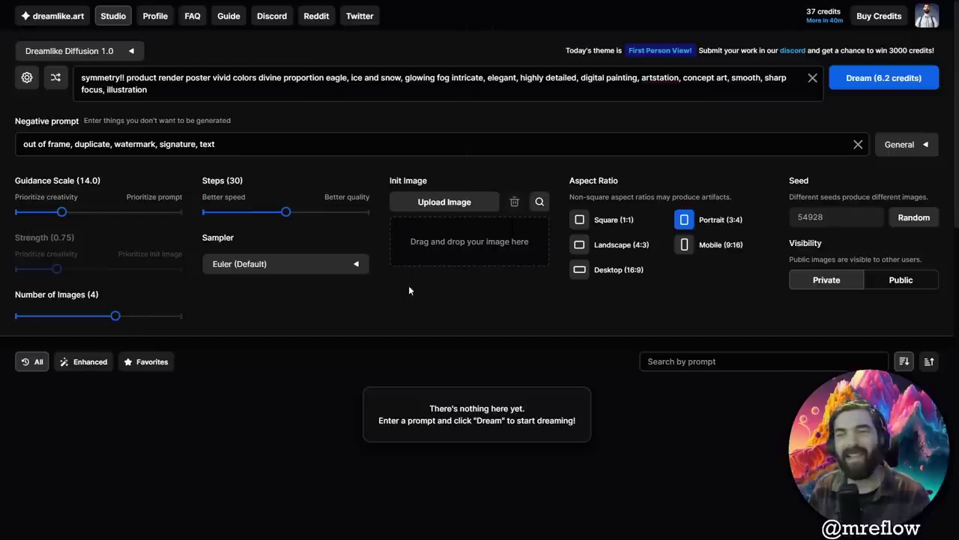
{"action": "left_click", "coordinate": [866, 78]}
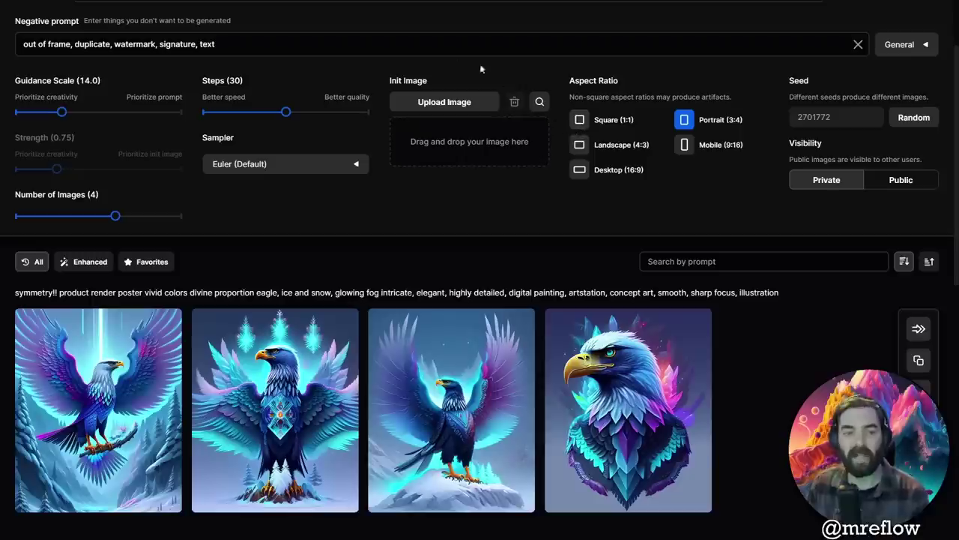
{"action": "scroll", "coordinate": [844, 242], "scroll_direction": "down", "scroll_amount": 1}
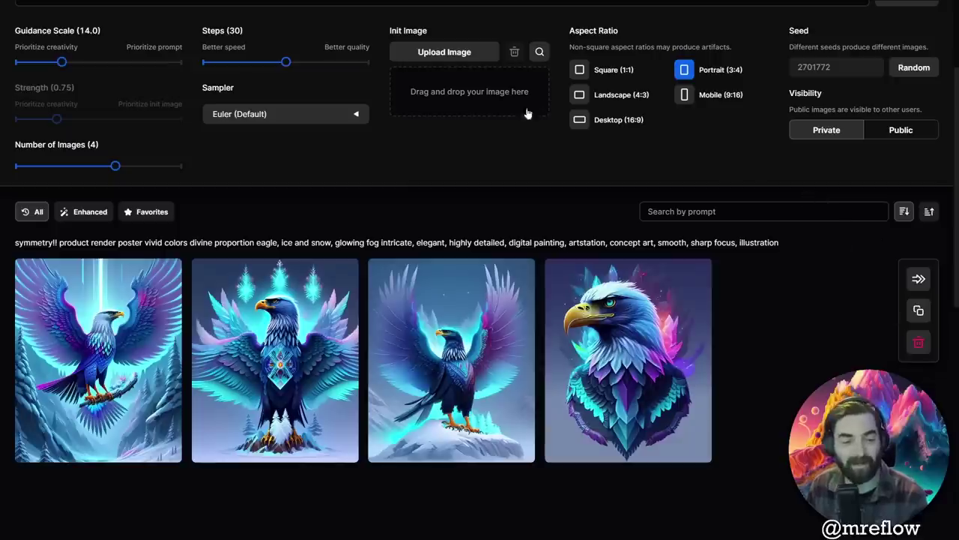
Replace the prompt with the young queen portrait prompt, generate its images, and look over the settings and results
{"action": "scroll", "coordinate": [532, 120], "scroll_direction": "up", "scroll_amount": 3}
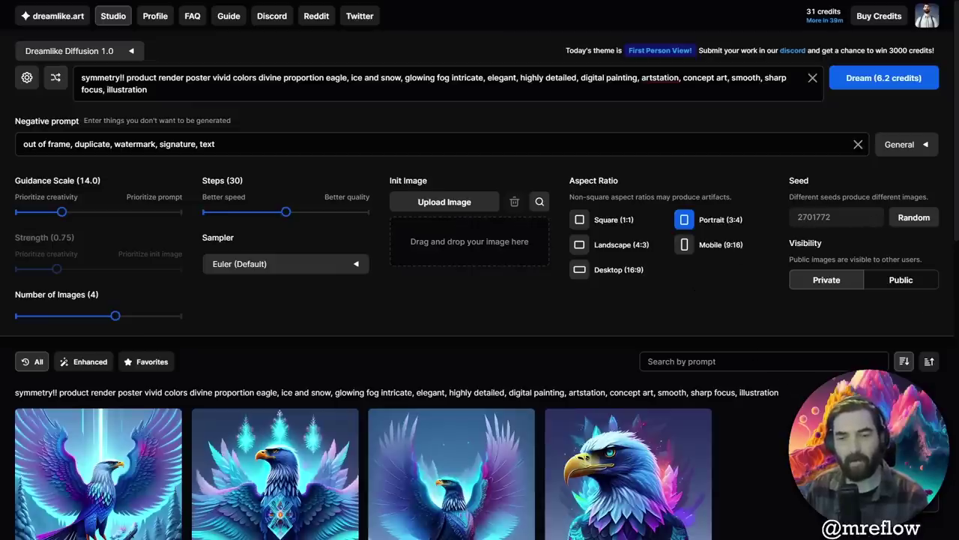
{"action": "left_click", "coordinate": [188, 90]}
{"action": "key", "text": "ctrl+a"}
{"action": "type", "text": "Portrait of a young queen with long wine color braided hair, royal guard purple outfit, elegant, highly detailed, digital painting, artstation, concept art, smooth, illustration, oval face, art by helena nikulina"}
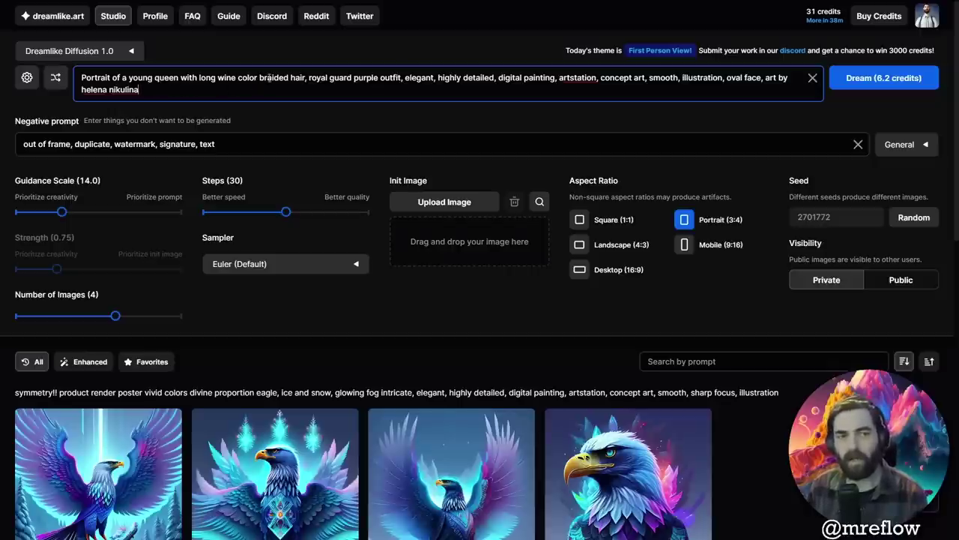
{"action": "left_click", "coordinate": [868, 88]}
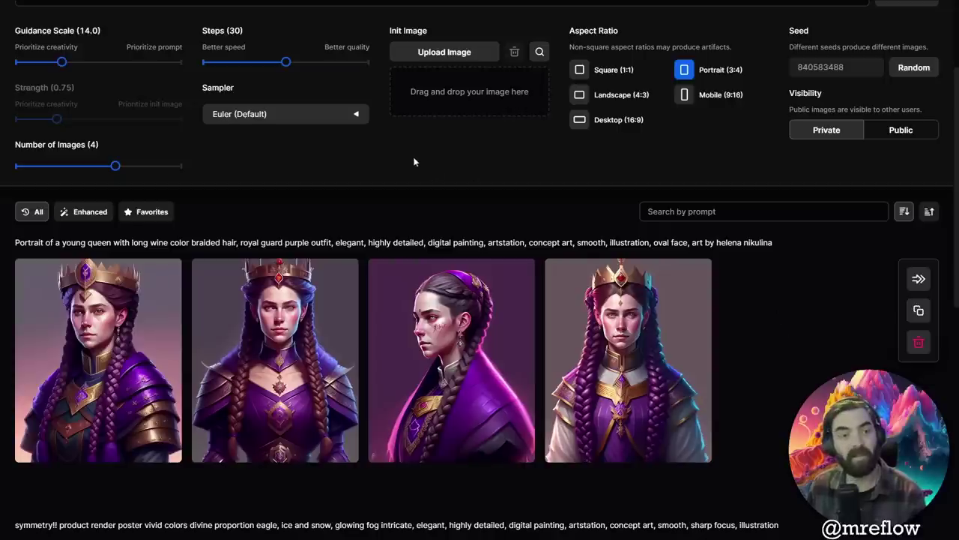
{"action": "scroll", "coordinate": [414, 162], "scroll_direction": "up", "scroll_amount": 2}
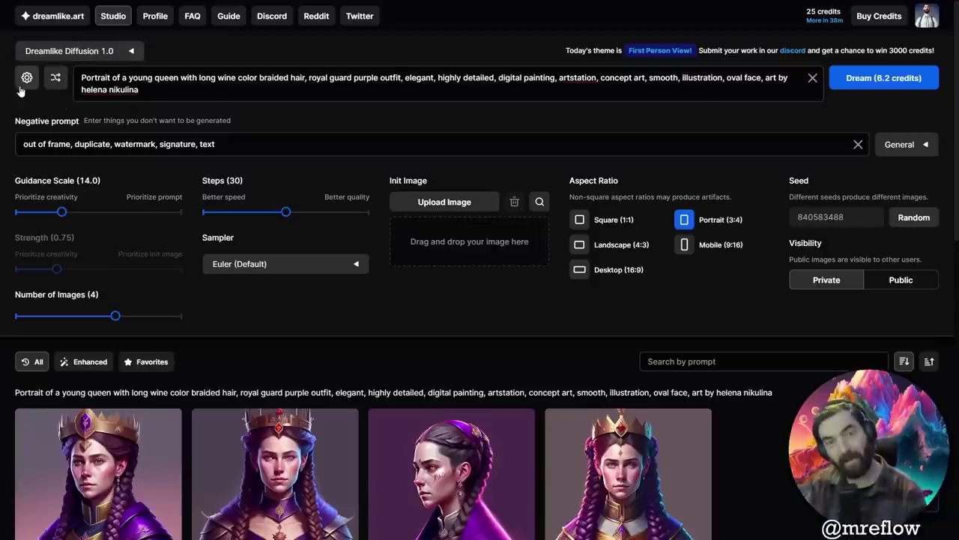
{"action": "scroll", "coordinate": [824, 218], "scroll_direction": "down", "scroll_amount": 2}
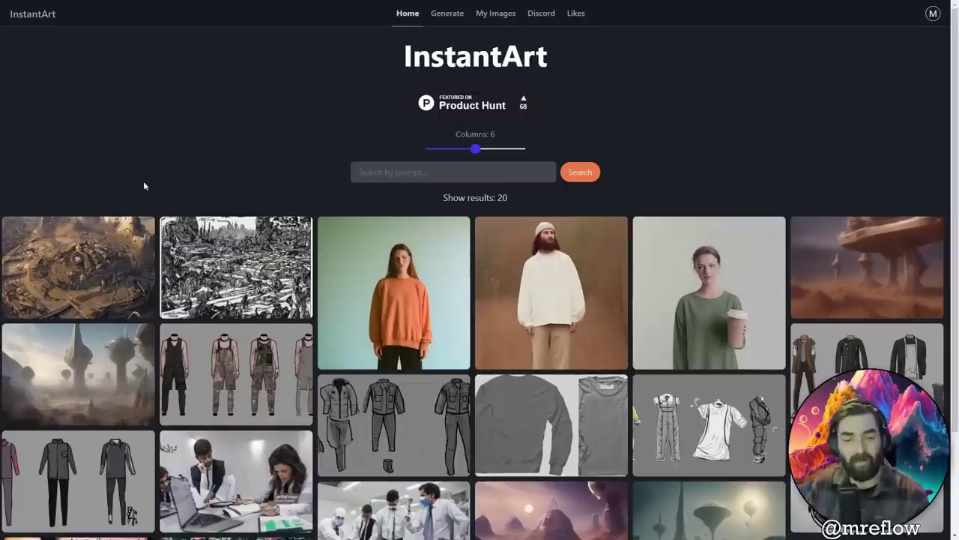
Look through the gallery of generated images on the InstantArt home page
{"action": "scroll", "coordinate": [223, 113], "scroll_direction": "down", "scroll_amount": 5}
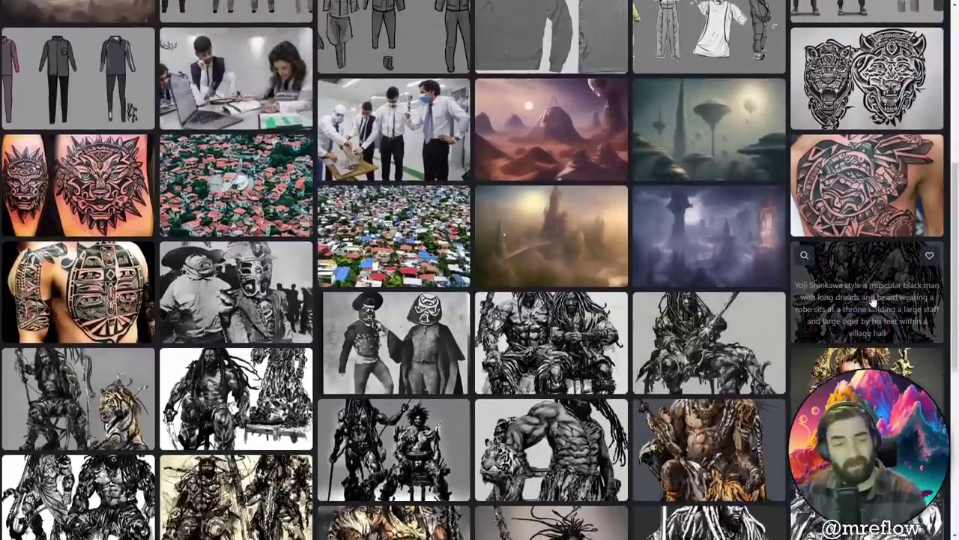
{"action": "scroll", "coordinate": [871, 300], "scroll_direction": "down", "scroll_amount": 2}
{"action": "scroll", "coordinate": [871, 301], "scroll_direction": "down", "scroll_amount": 12}
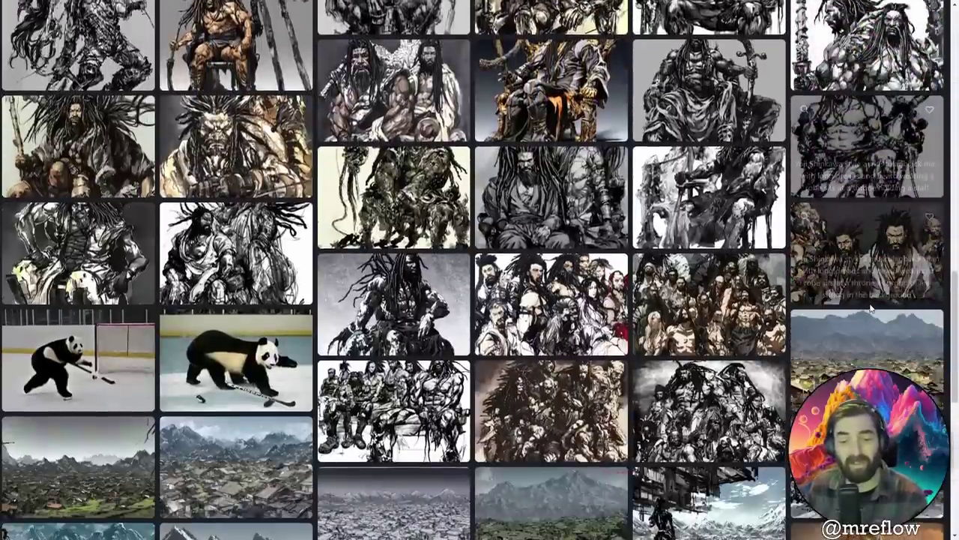
{"action": "scroll", "coordinate": [872, 307], "scroll_direction": "down", "scroll_amount": 3}
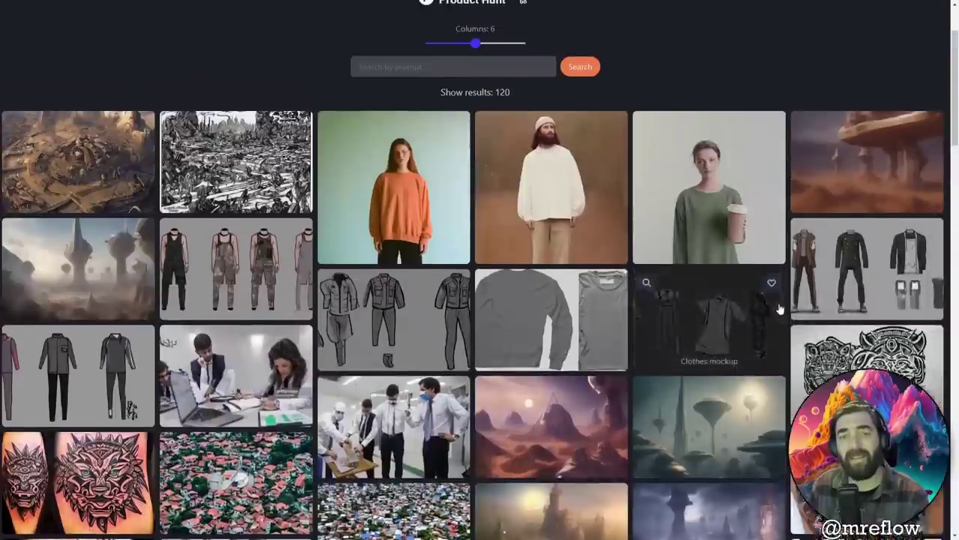
{"action": "scroll", "coordinate": [779, 309], "scroll_direction": "up", "scroll_amount": 2}
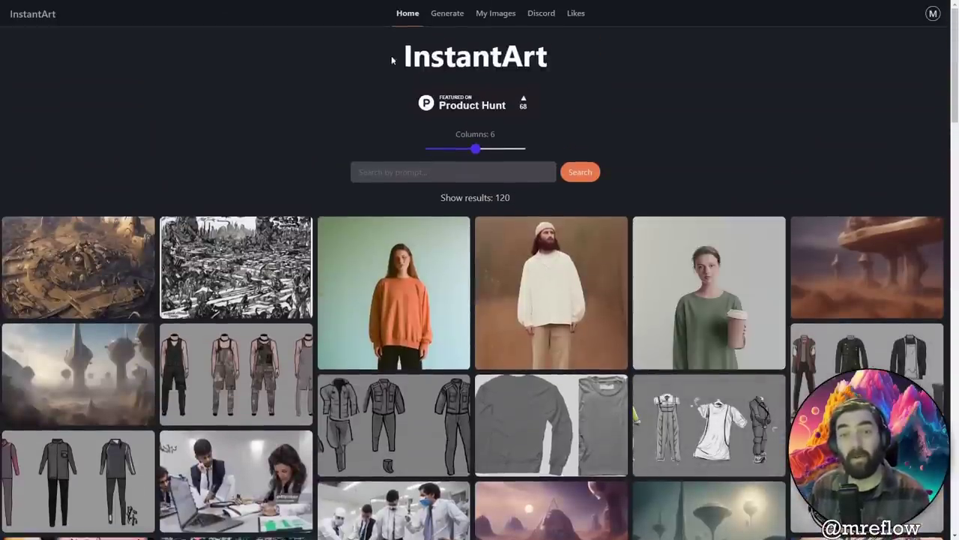
View the image generation page and the account options, and return to the home page
{"action": "left_click", "coordinate": [453, 15]}
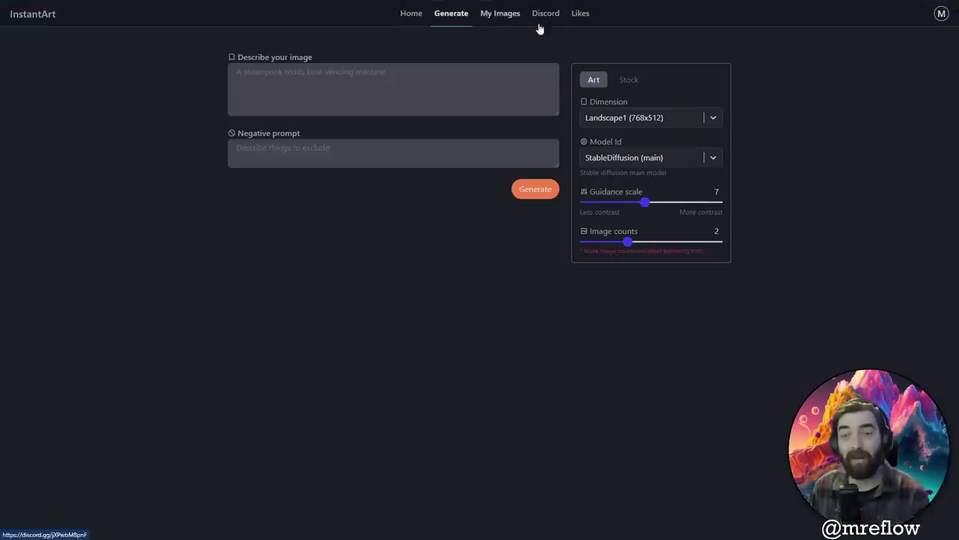
{"action": "left_click", "coordinate": [942, 14]}
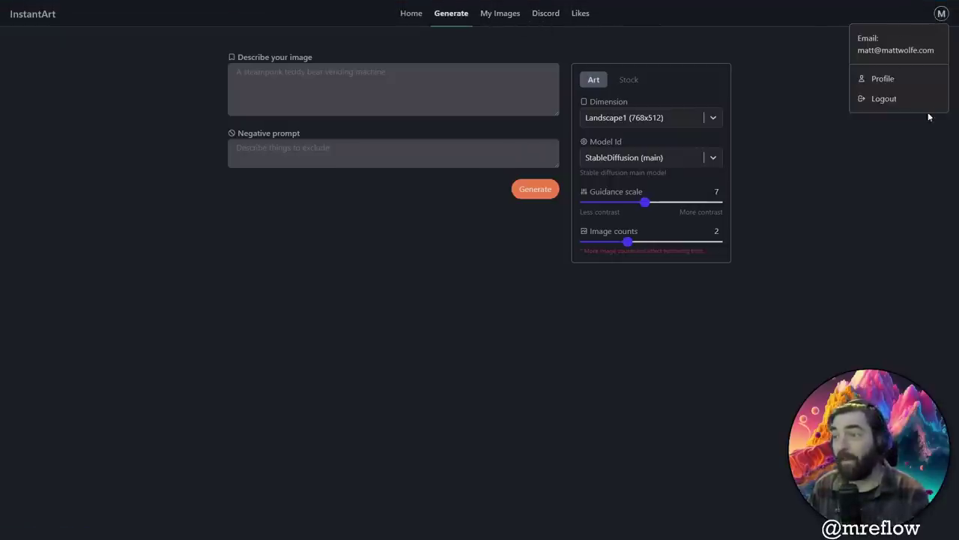
{"action": "left_click", "coordinate": [649, 326]}
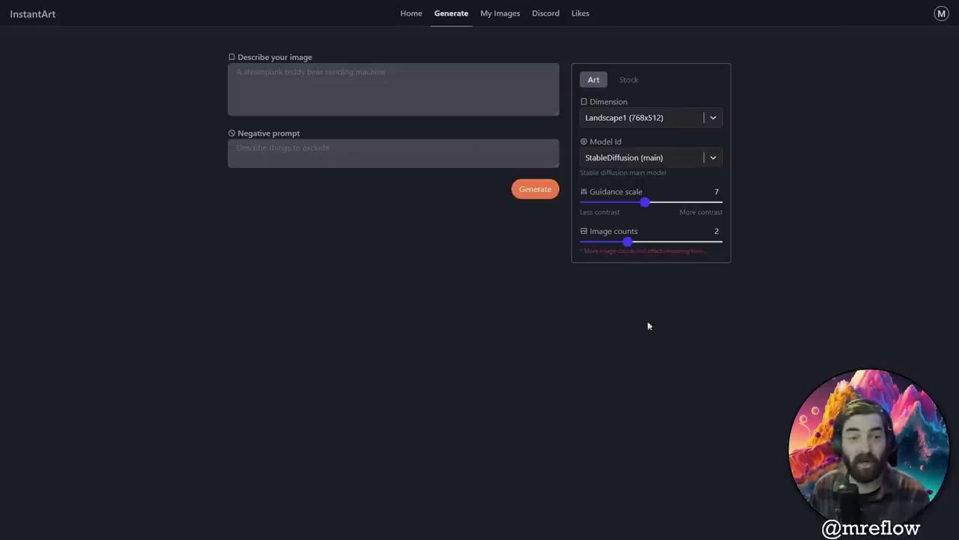
{"action": "left_click", "coordinate": [405, 19]}
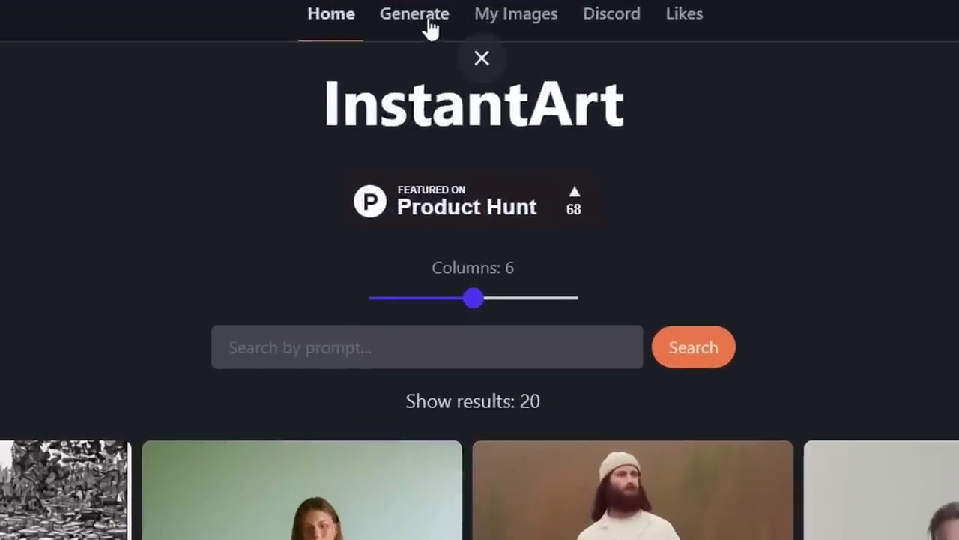
On the generation page, look through the list of available Art models
{"action": "left_click", "coordinate": [431, 29]}
{"action": "left_click", "coordinate": [783, 201]}
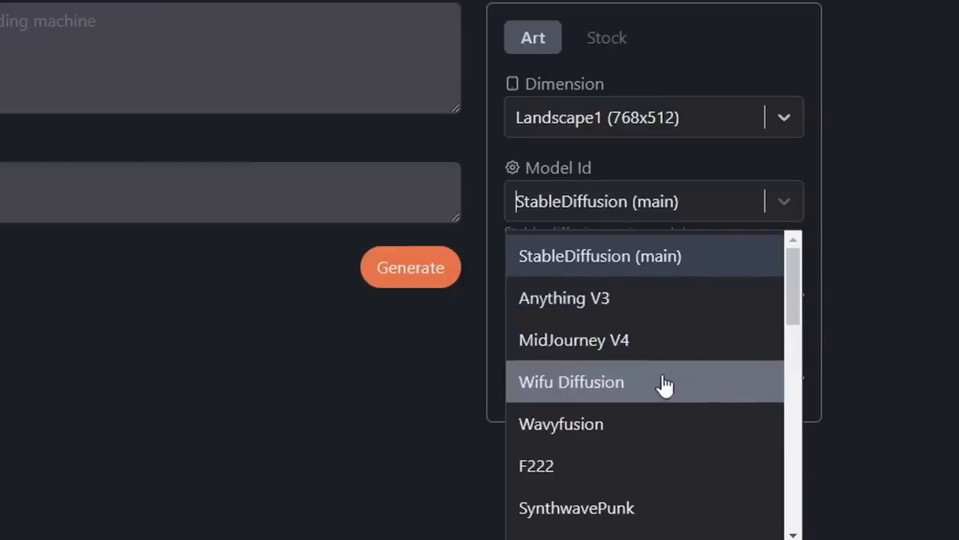
{"action": "scroll", "coordinate": [691, 387], "scroll_direction": "down", "scroll_amount": 2}
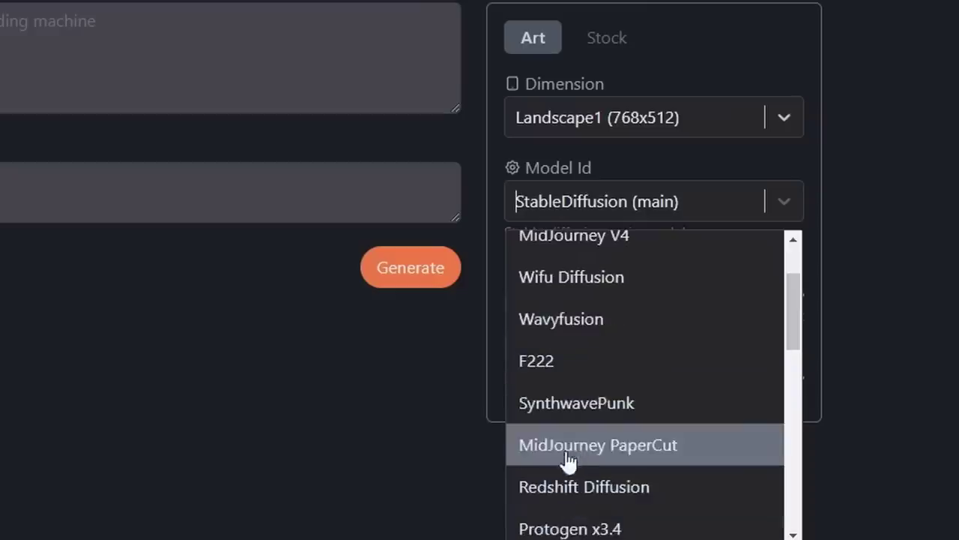
{"action": "scroll", "coordinate": [652, 371], "scroll_direction": "down", "scroll_amount": 1}
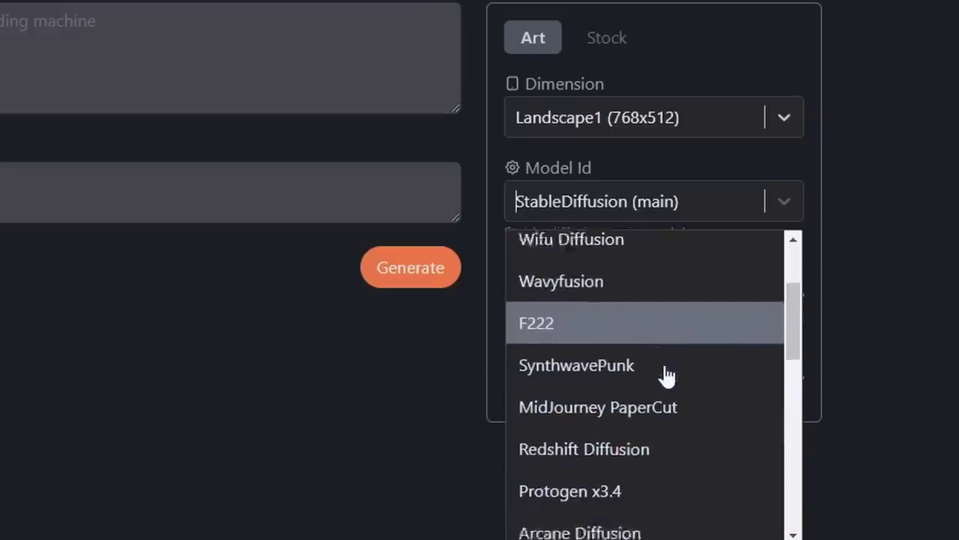
{"action": "scroll", "coordinate": [667, 377], "scroll_direction": "down", "scroll_amount": 7}
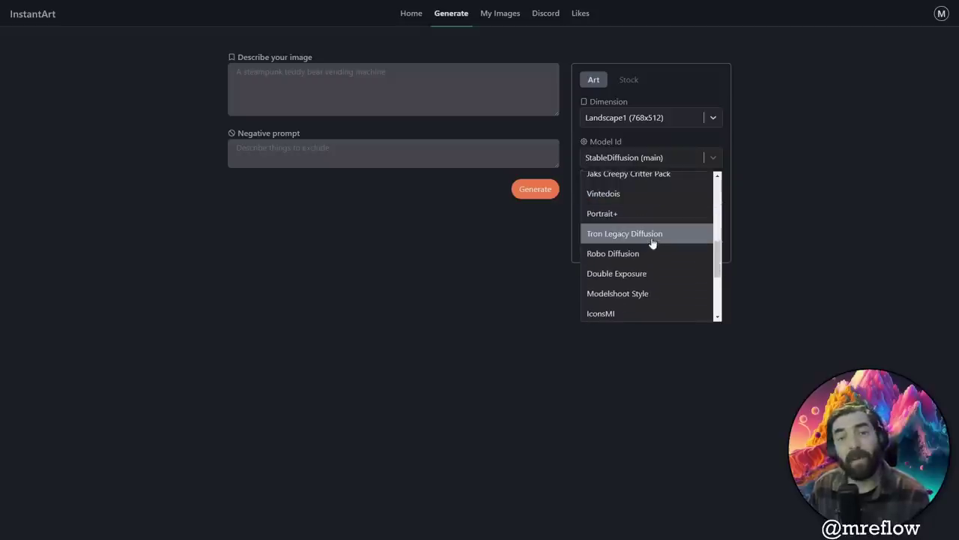
{"action": "scroll", "coordinate": [652, 243], "scroll_direction": "down", "scroll_amount": 4}
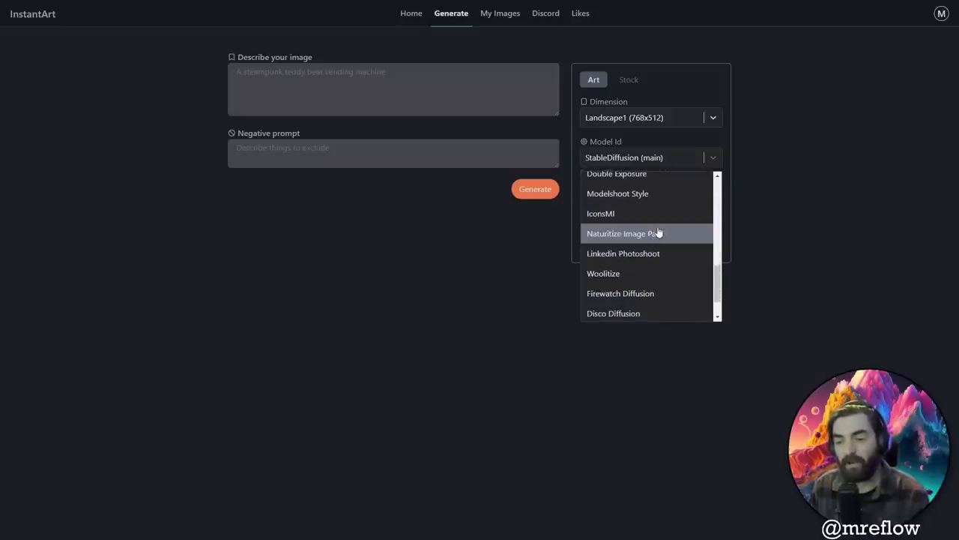
{"action": "scroll", "coordinate": [658, 233], "scroll_direction": "down", "scroll_amount": 2}
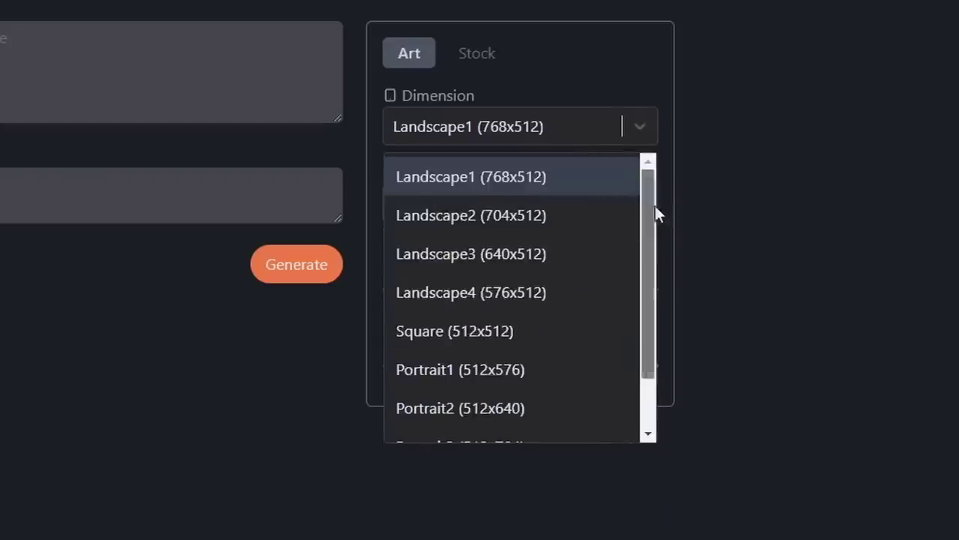
Close the image dimension options and check which models the Stock settings offer
{"action": "left_click", "coordinate": [741, 81]}
{"action": "left_click", "coordinate": [477, 54]}
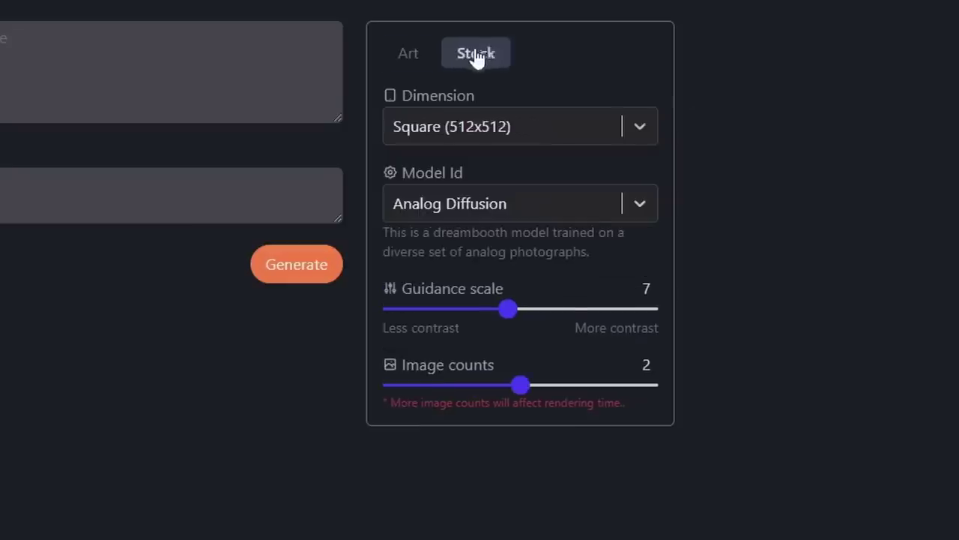
{"action": "left_click", "coordinate": [635, 208]}
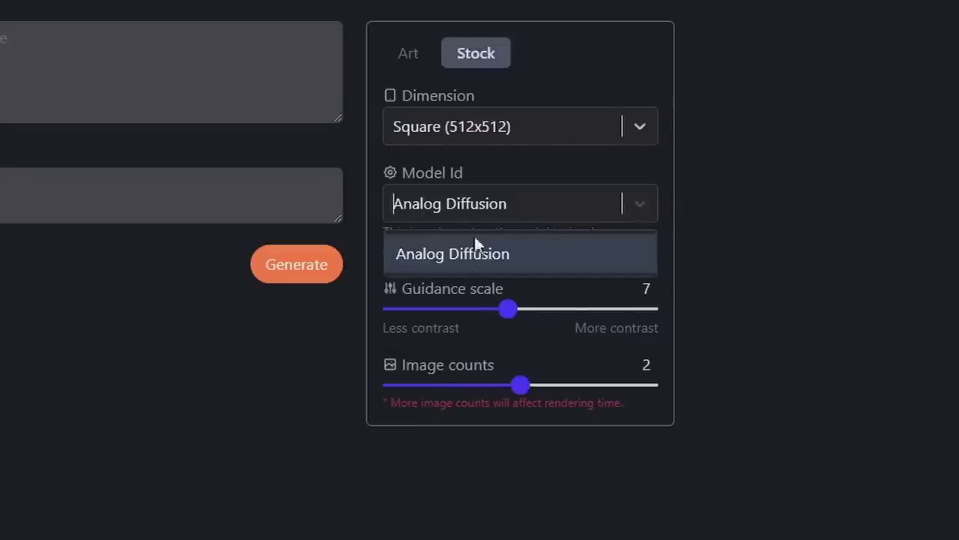
{"action": "left_click", "coordinate": [659, 207]}
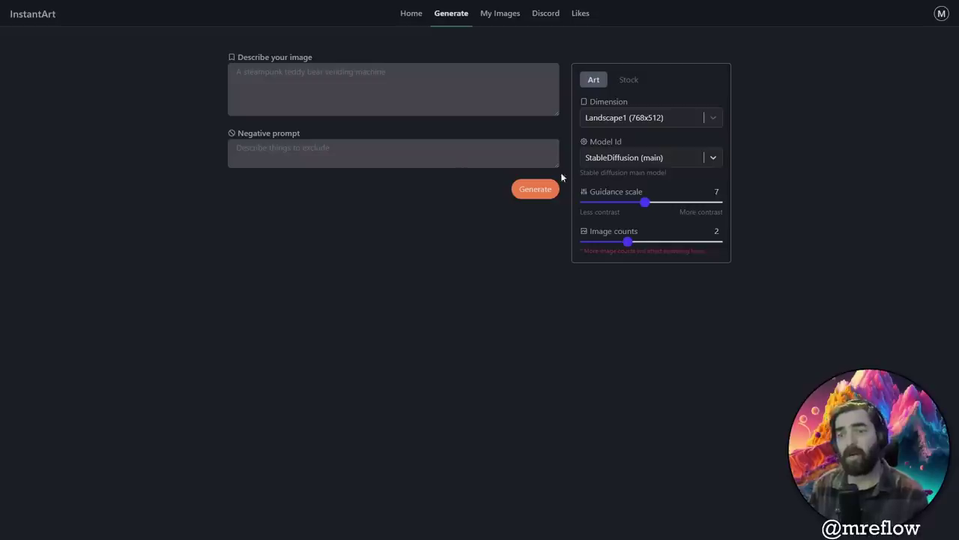
Select MidJourney V4 as the Art model and paste the eagle prompt as the image description
{"action": "left_click", "coordinate": [709, 157]}
{"action": "mouse_move", "coordinate": [721, 199]}
{"action": "left_mouse_down"}
{"action": "mouse_move", "coordinate": [719, 297]}
{"action": "mouse_move", "coordinate": [720, 197]}
{"action": "left_mouse_up"}
{"action": "left_click", "coordinate": [720, 158]}
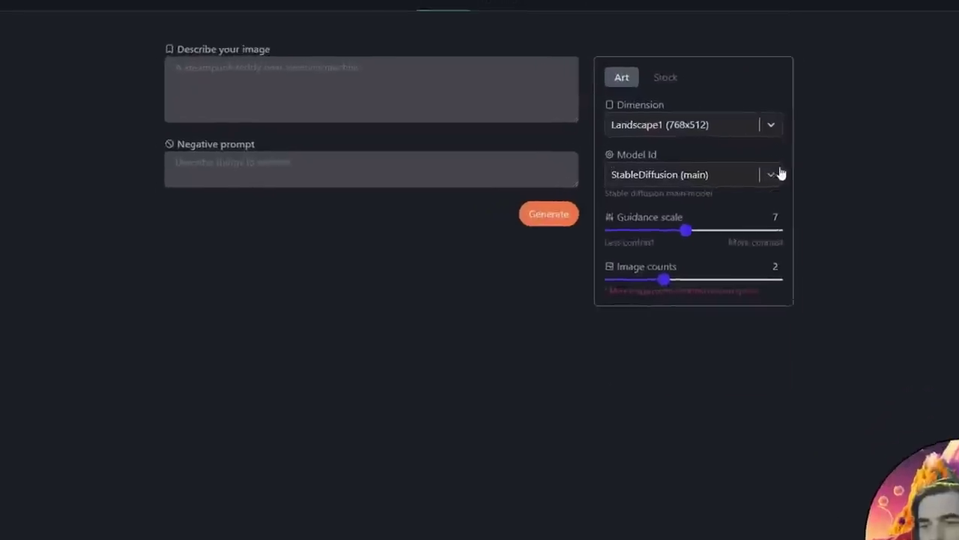
{"action": "left_click", "coordinate": [771, 174]}
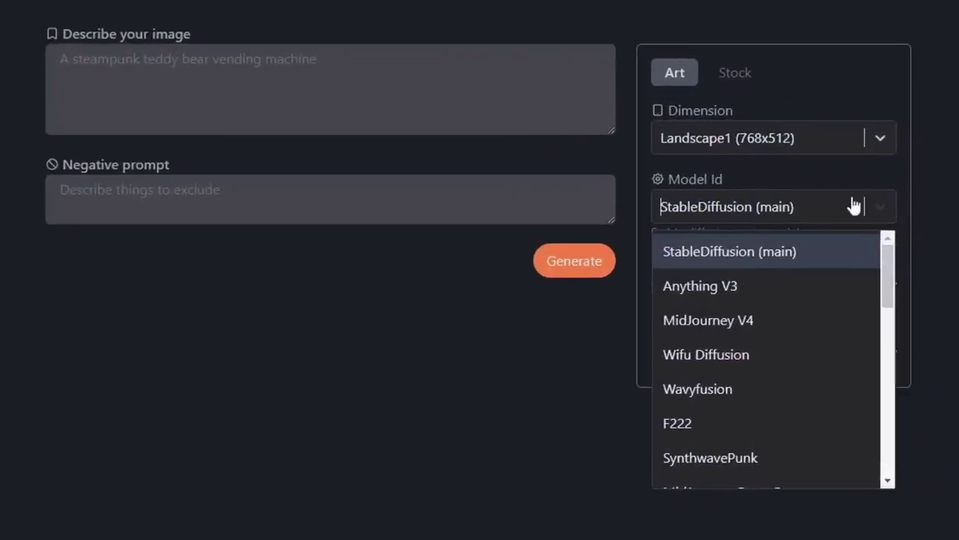
{"action": "left_click", "coordinate": [724, 332]}
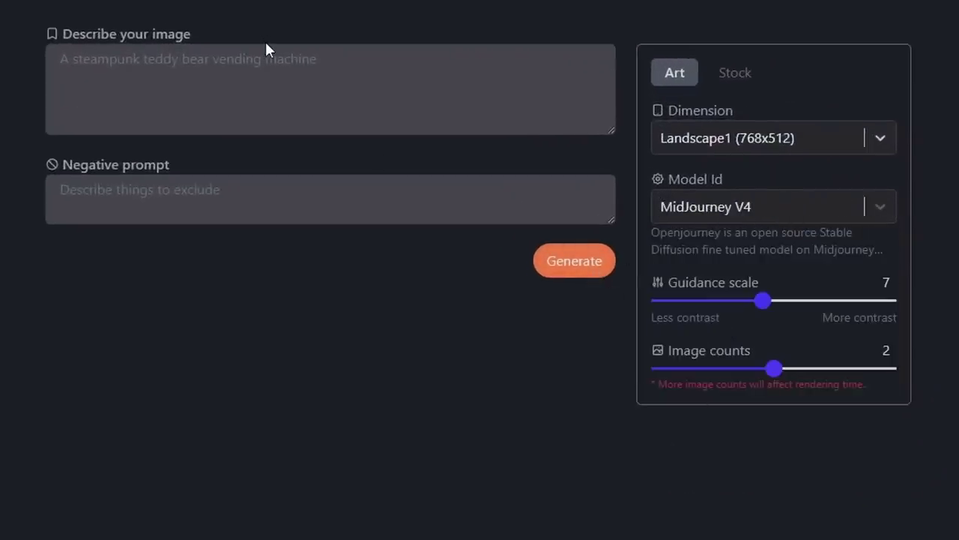
{"action": "right_click", "coordinate": [231, 80]}
{"action": "left_click", "coordinate": [303, 197]}
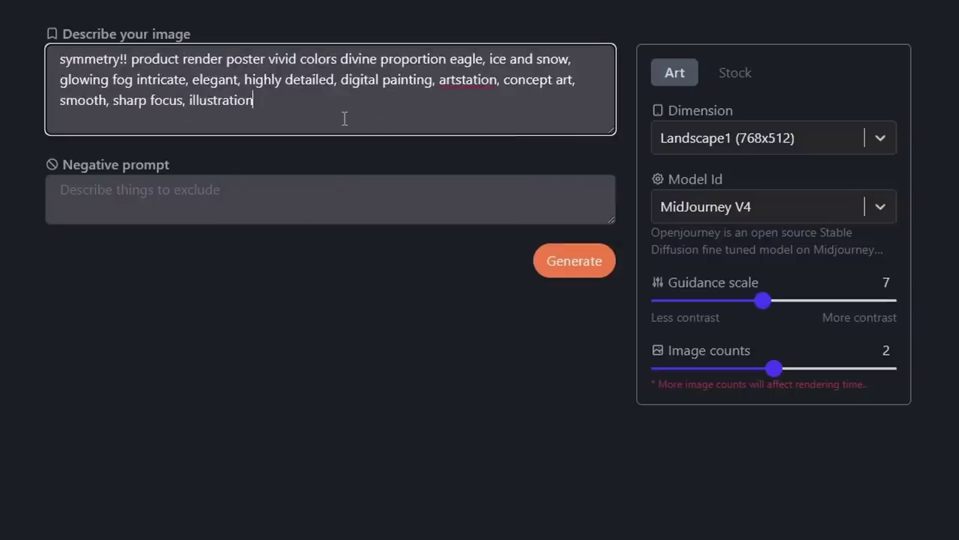
Generate the eagle images with MidJourney V4 and again with the Wavyfusion model, opening one of the results
{"action": "left_click", "coordinate": [591, 259]}
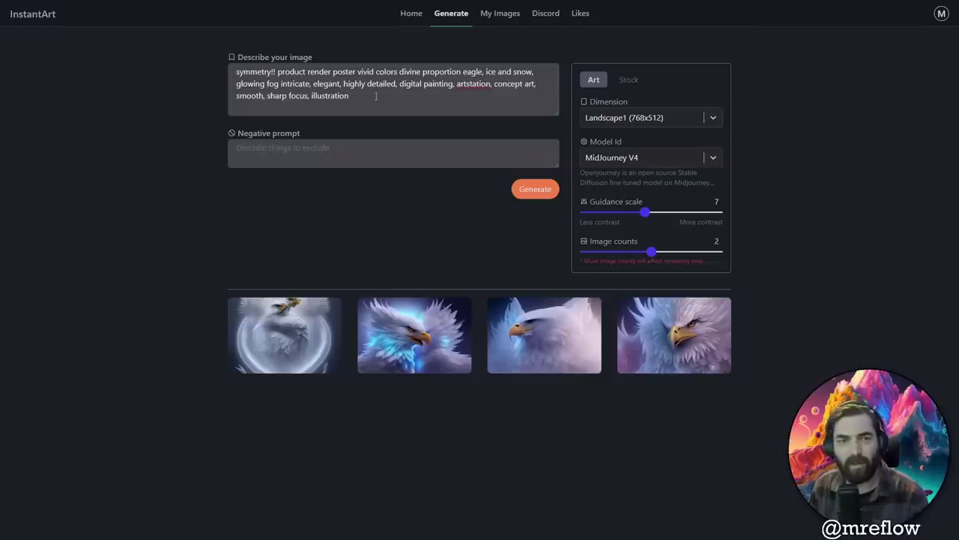
{"action": "left_click_drag", "start_coordinate": [375, 96], "coordinate": [299, 60]}
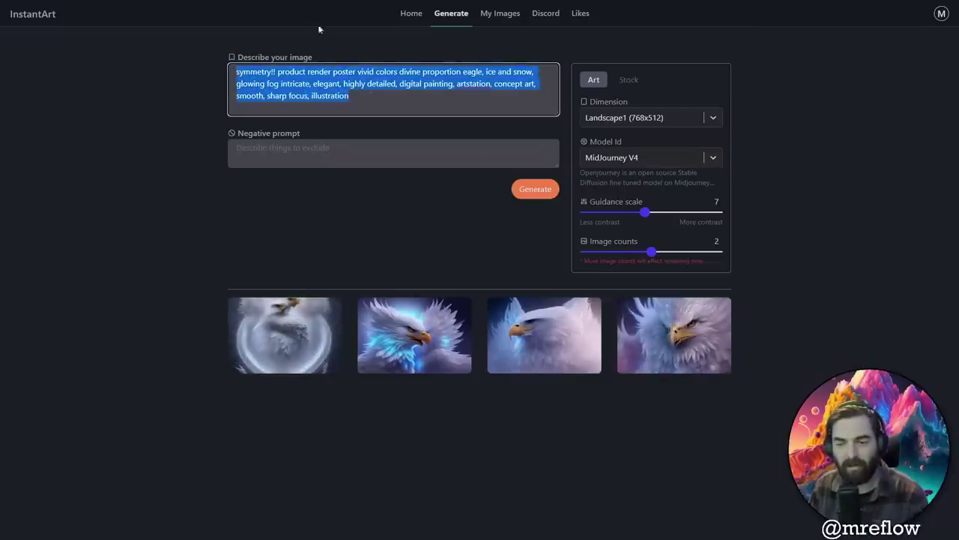
{"action": "right_click", "coordinate": [349, 90]}
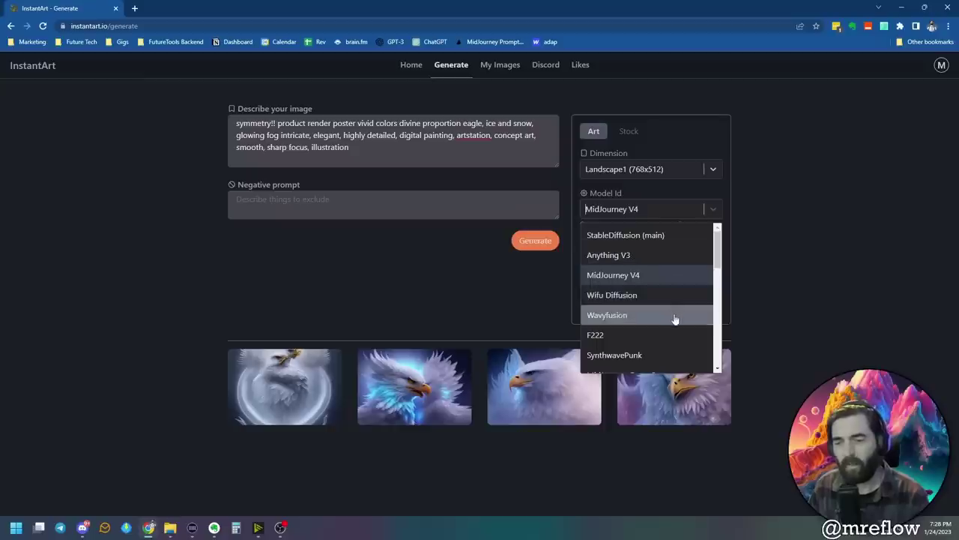
{"action": "left_click", "coordinate": [677, 317]}
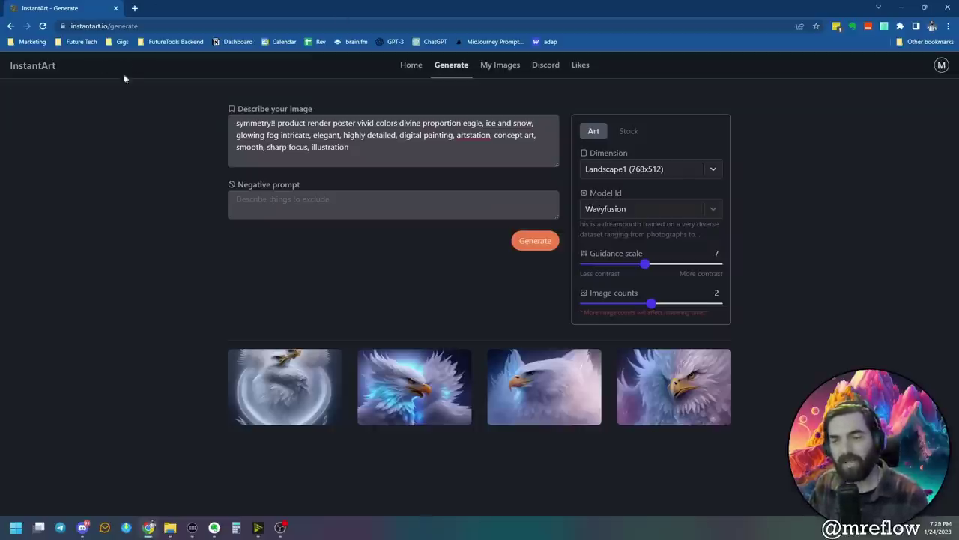
{"action": "left_click", "coordinate": [414, 385]}
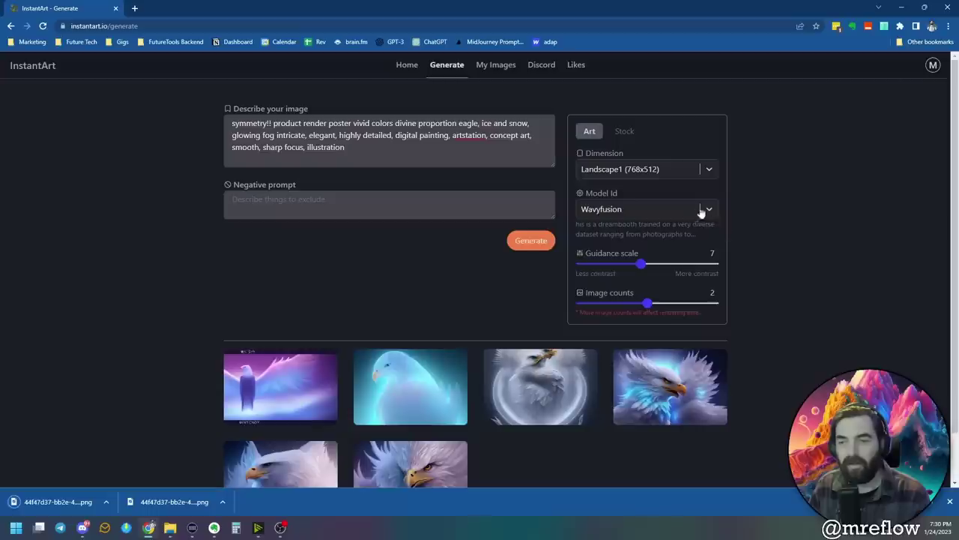
Switch the Art model to Robo Diffusion, generate the eagle images again, and inspect the second result
{"action": "left_click", "coordinate": [701, 211]}
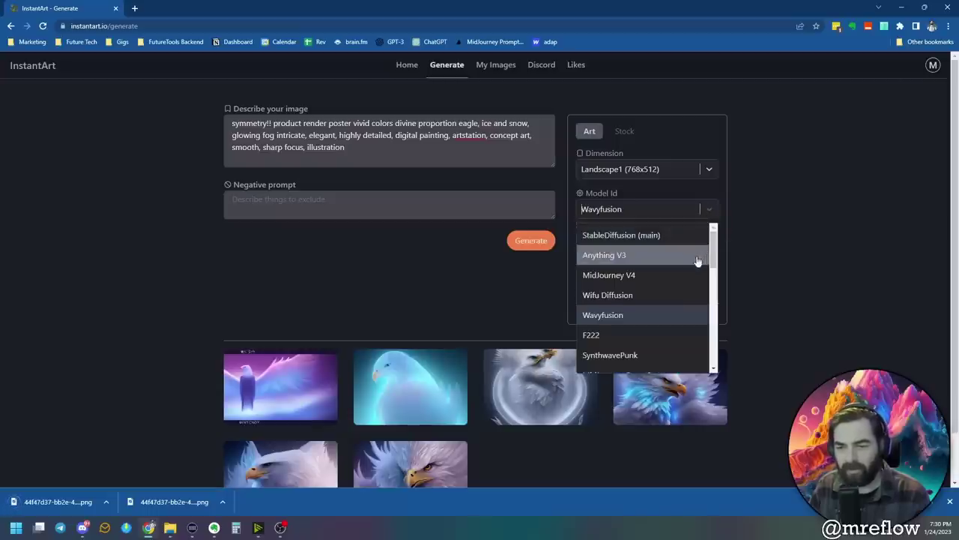
{"action": "scroll", "coordinate": [637, 262], "scroll_direction": "down", "scroll_amount": 5}
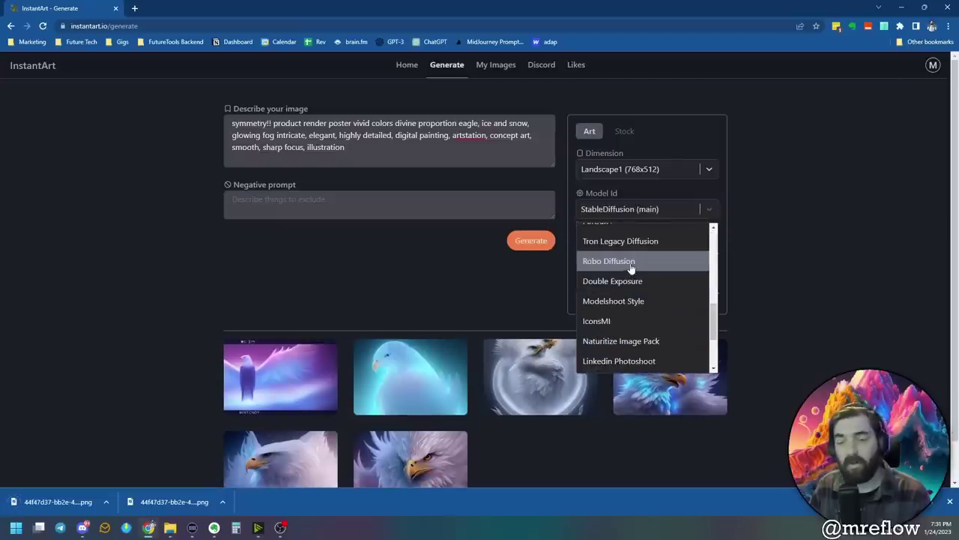
{"action": "left_click", "coordinate": [631, 268]}
{"action": "left_click", "coordinate": [542, 244]}
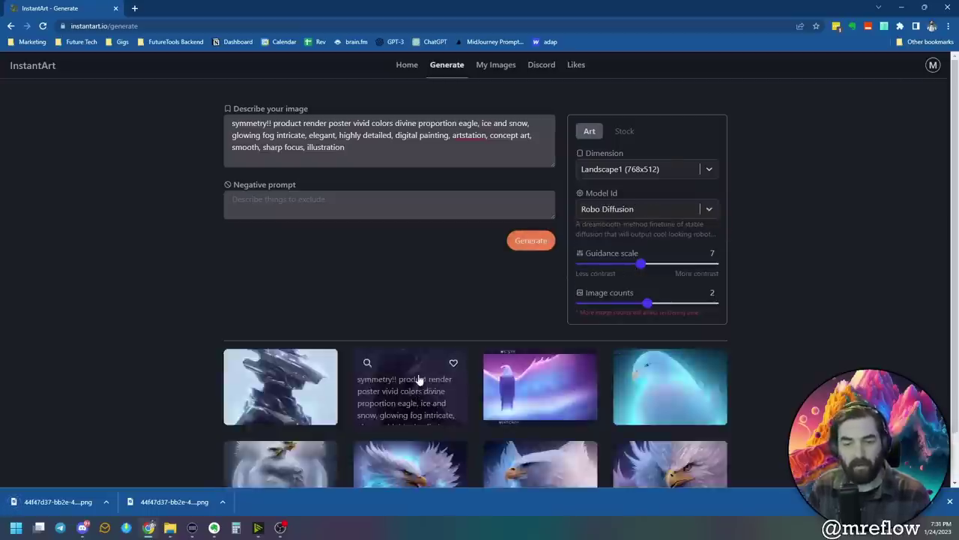
{"action": "left_click", "coordinate": [411, 382]}
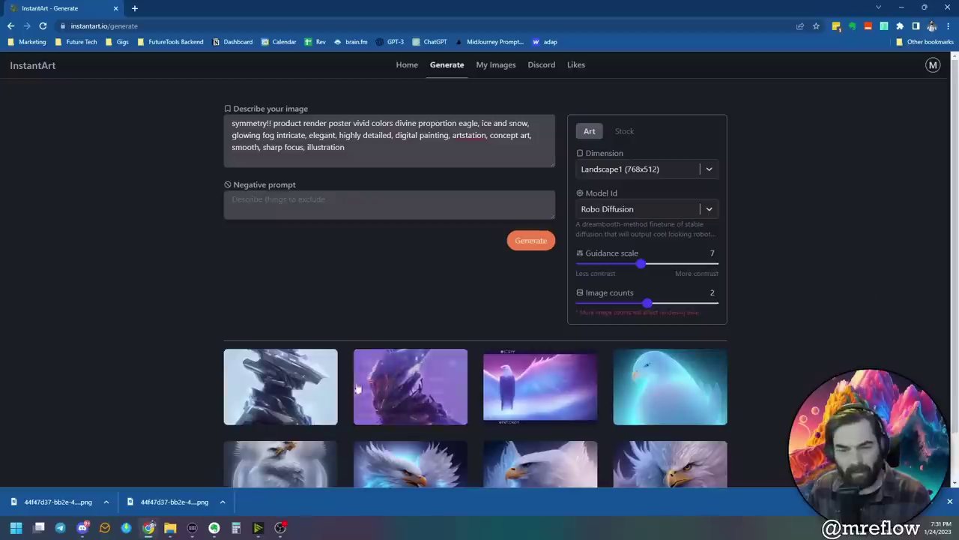
Generate the eagle images with the Disco Diffusion model, and view the second result enlarged before closing it
{"action": "left_click", "coordinate": [700, 208]}
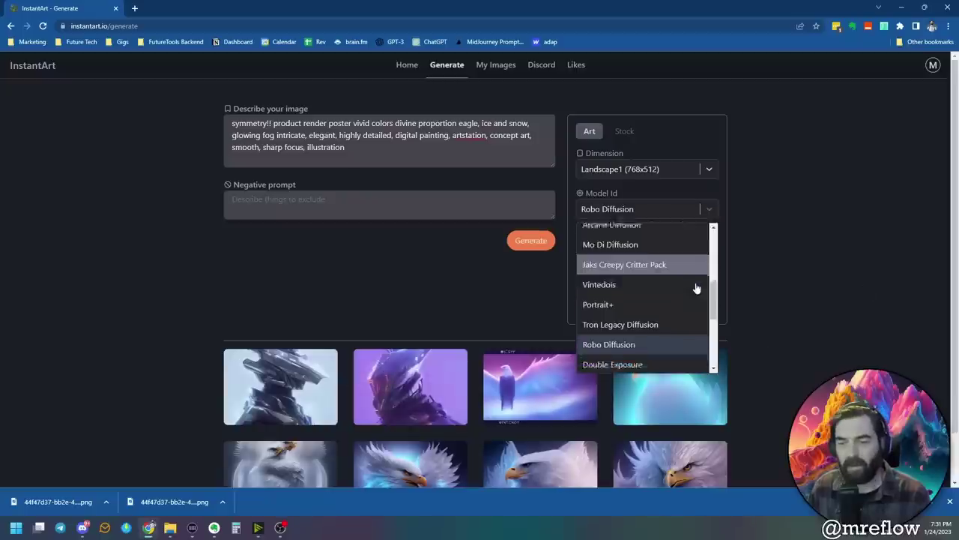
{"action": "scroll", "coordinate": [637, 299], "scroll_direction": "down", "scroll_amount": 5}
{"action": "left_click", "coordinate": [690, 320]}
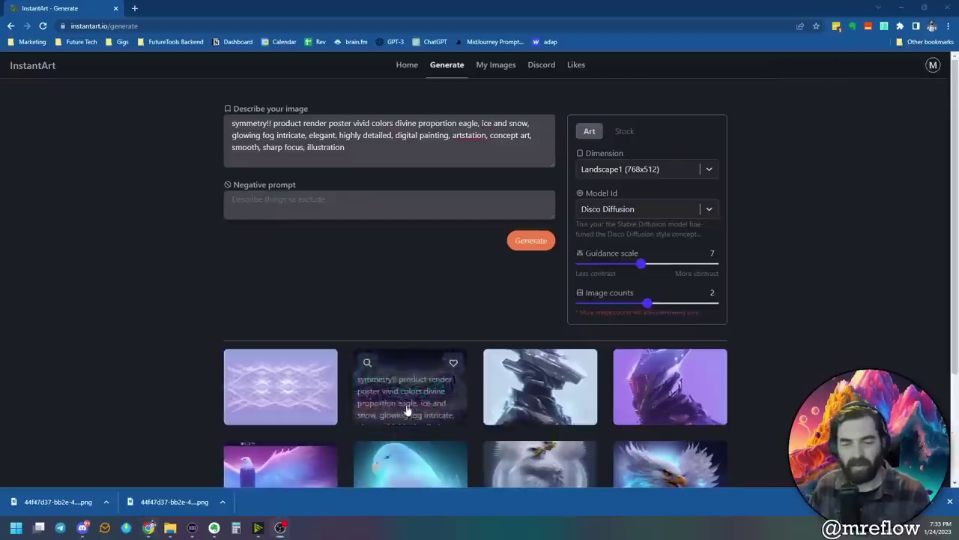
{"action": "left_click", "coordinate": [407, 410]}
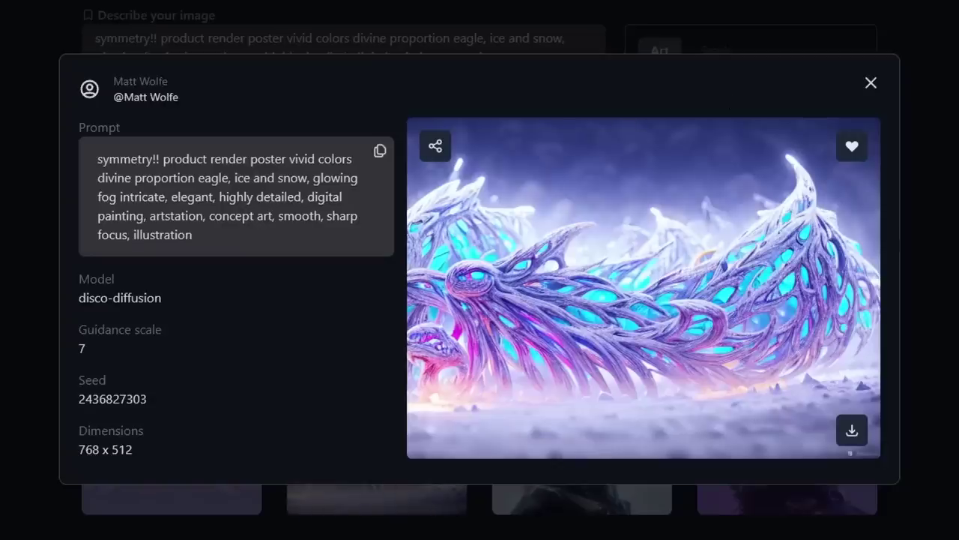
{"action": "key", "text": "Escape"}
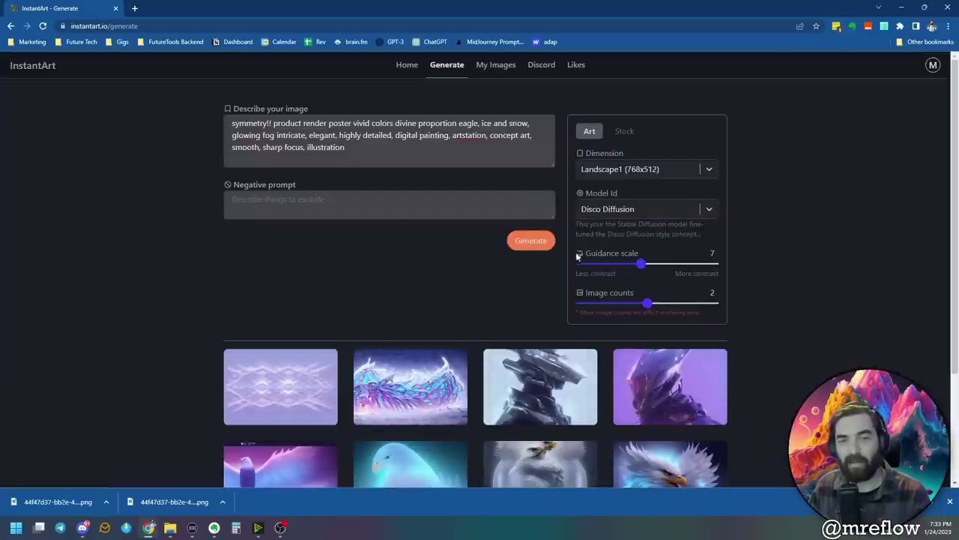
Replace the prompt with the young queen portrait text, and set the dimension to Portrait4 (512x768) and the model to MidJourney V4
{"action": "left_click", "coordinate": [709, 169]}
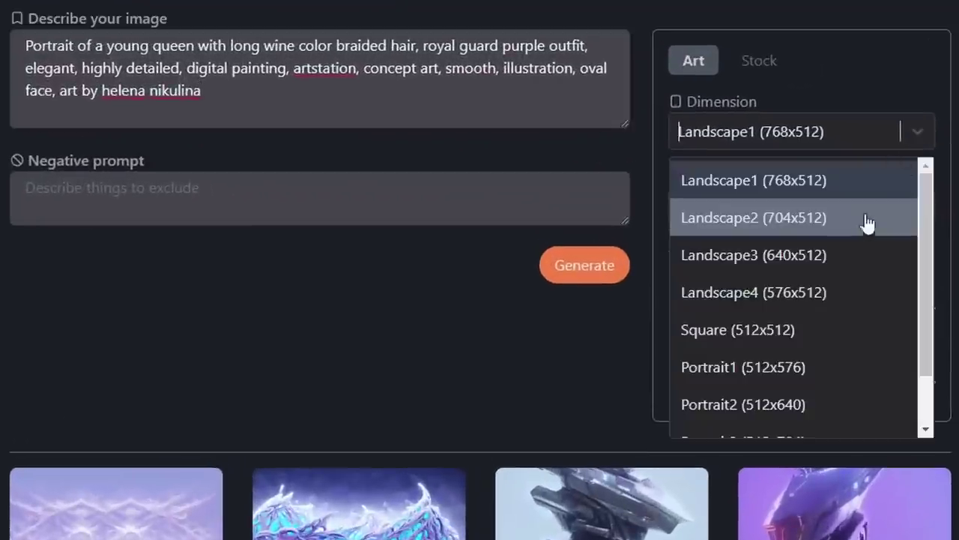
{"action": "scroll", "coordinate": [683, 222], "scroll_direction": "down", "scroll_amount": 1}
{"action": "left_click", "coordinate": [816, 414]}
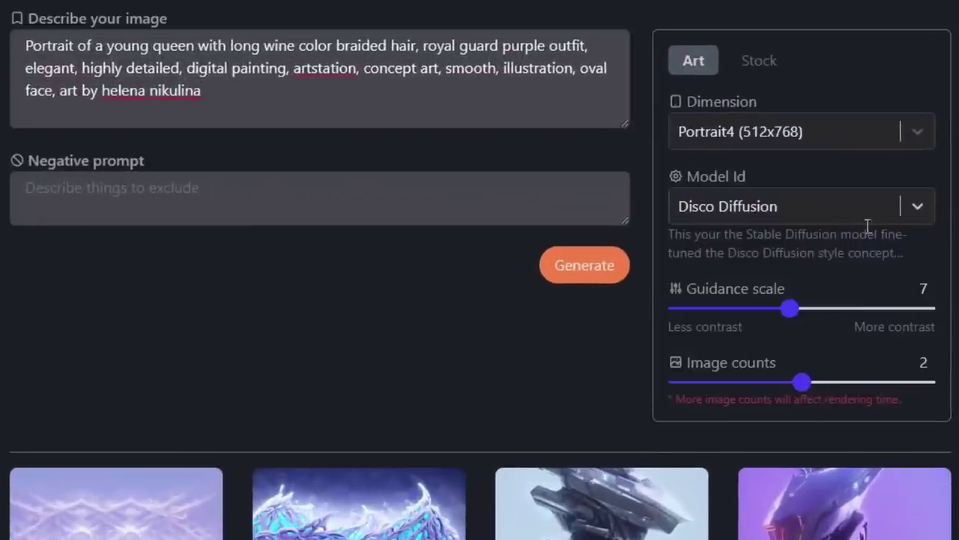
{"action": "left_click", "coordinate": [918, 211]}
{"action": "scroll", "coordinate": [813, 344], "scroll_direction": "up", "scroll_amount": 3}
{"action": "scroll", "coordinate": [814, 345], "scroll_direction": "up", "scroll_amount": 5}
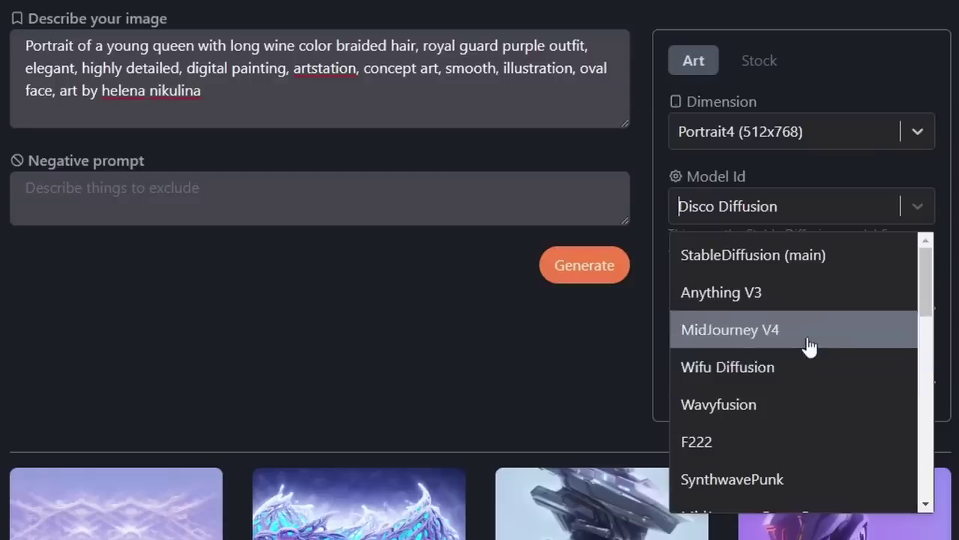
{"action": "left_click", "coordinate": [807, 345]}
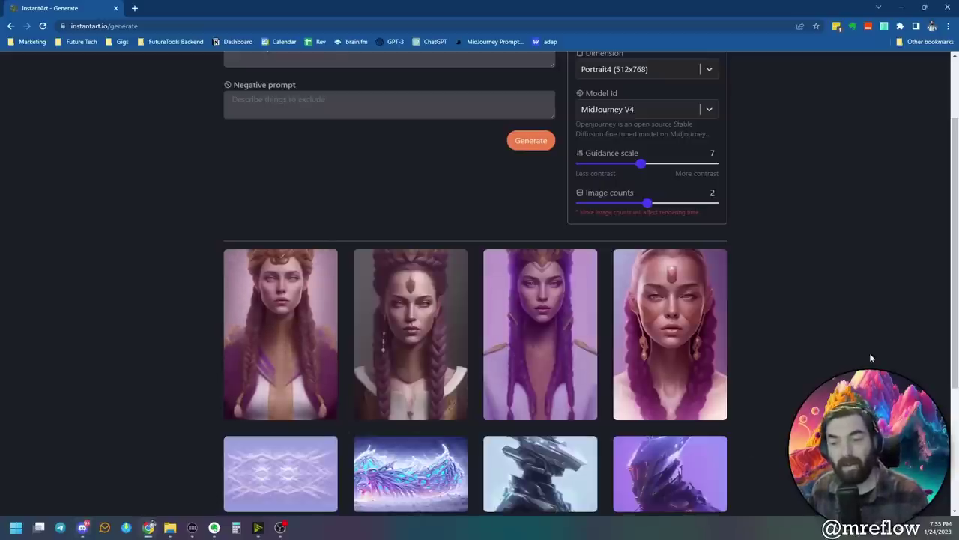
Change the Art model to Wifu Diffusion and generate the young queen portraits
{"action": "scroll", "coordinate": [865, 343], "scroll_direction": "up", "scroll_amount": 2}
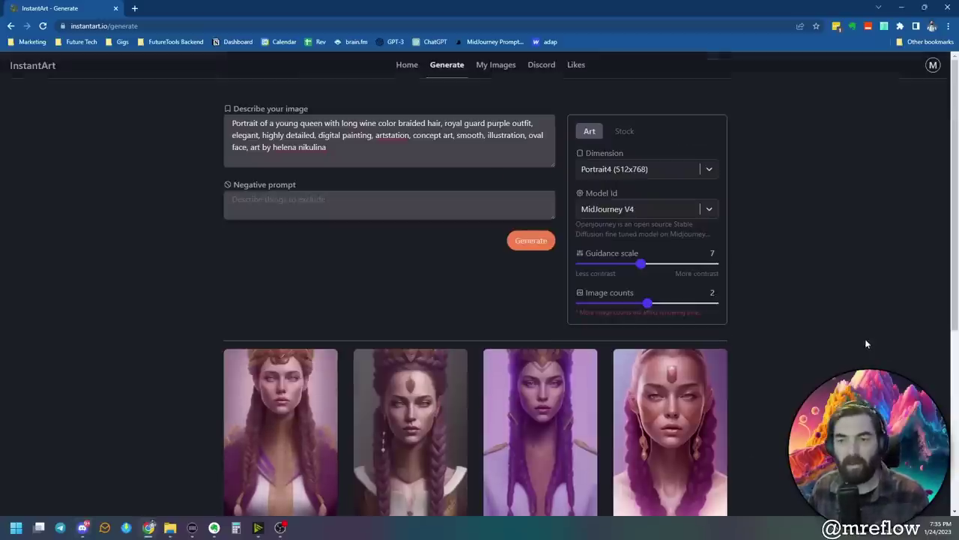
{"action": "left_click", "coordinate": [710, 210]}
{"action": "left_click", "coordinate": [622, 296]}
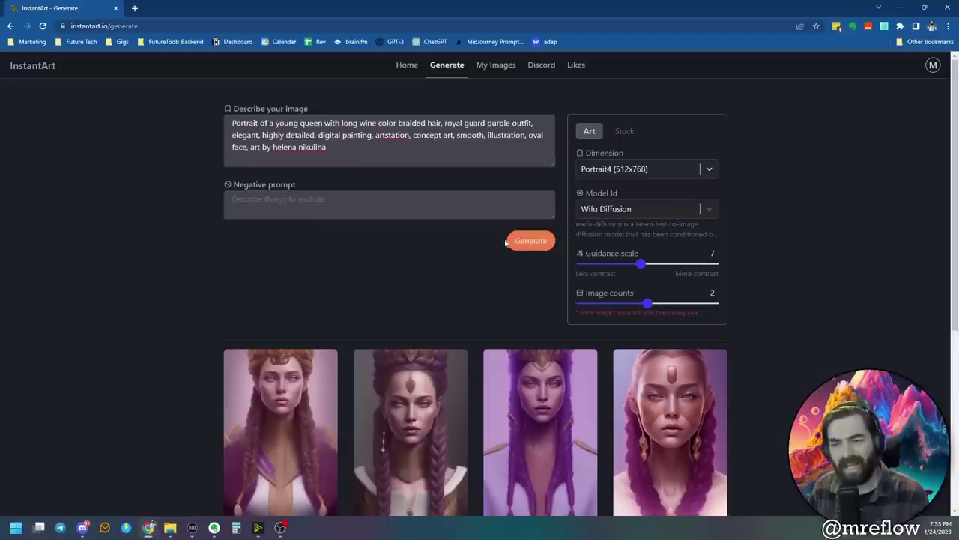
{"action": "left_click", "coordinate": [532, 243]}
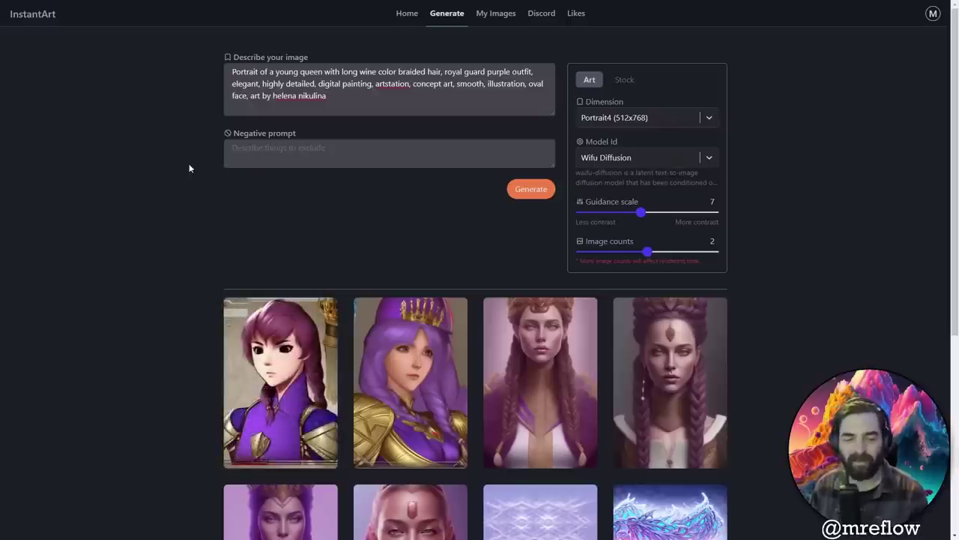
Switch to the Stock settings, set the dimension to Portrait4 (512x768), and generate the young queen portraits with Analog Diffusion
{"action": "left_click", "coordinate": [622, 83]}
{"action": "left_click", "coordinate": [709, 118]}
{"action": "scroll", "coordinate": [702, 188], "scroll_direction": "down", "scroll_amount": 2}
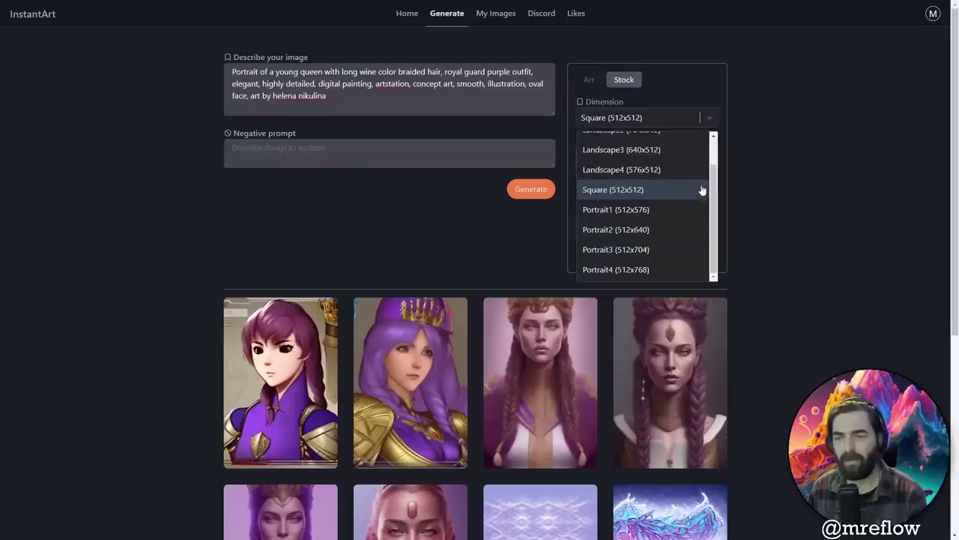
{"action": "left_click", "coordinate": [661, 274]}
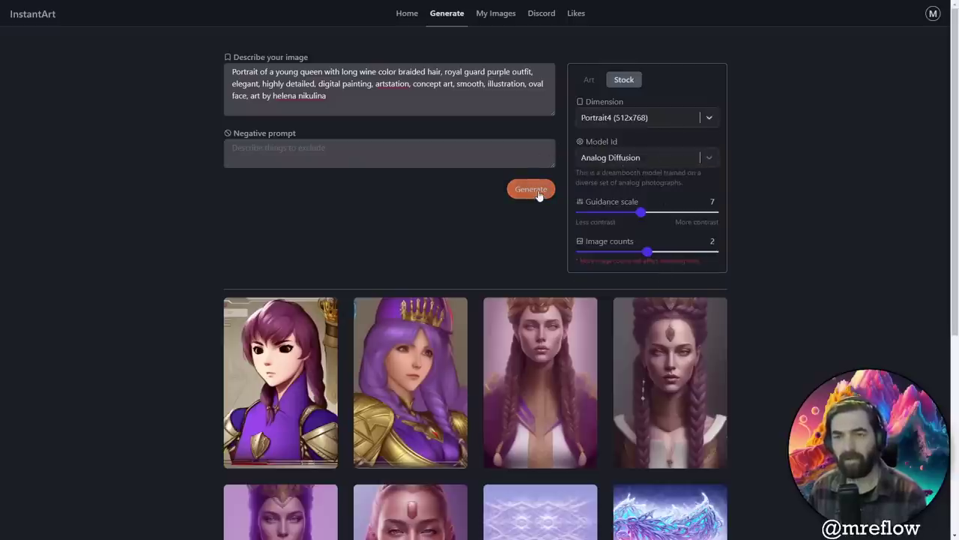
View the two Analog Diffusion queen portraits enlarged, one after the other, and close the preview
{"action": "scroll", "coordinate": [103, 221], "scroll_direction": "down", "scroll_amount": 1}
{"action": "left_click", "coordinate": [248, 300]}
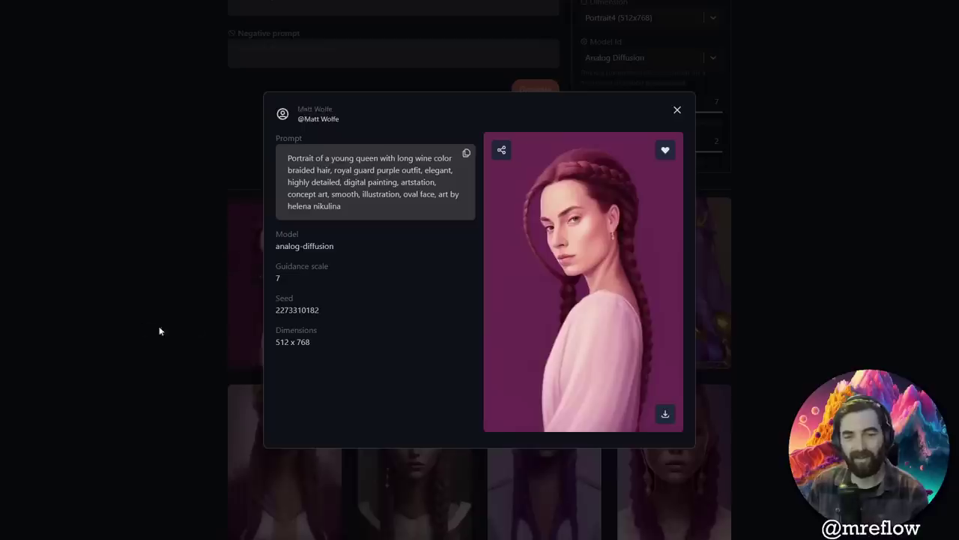
{"action": "right_click", "coordinate": [372, 408]}
{"action": "left_click", "coordinate": [38, 407]}
{"action": "left_click", "coordinate": [413, 283]}
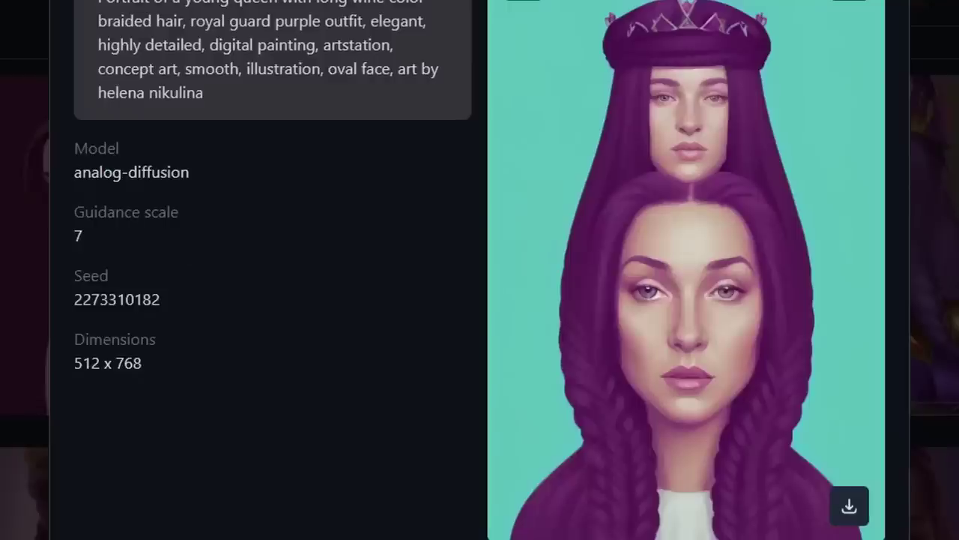
{"action": "left_click", "coordinate": [739, 206]}
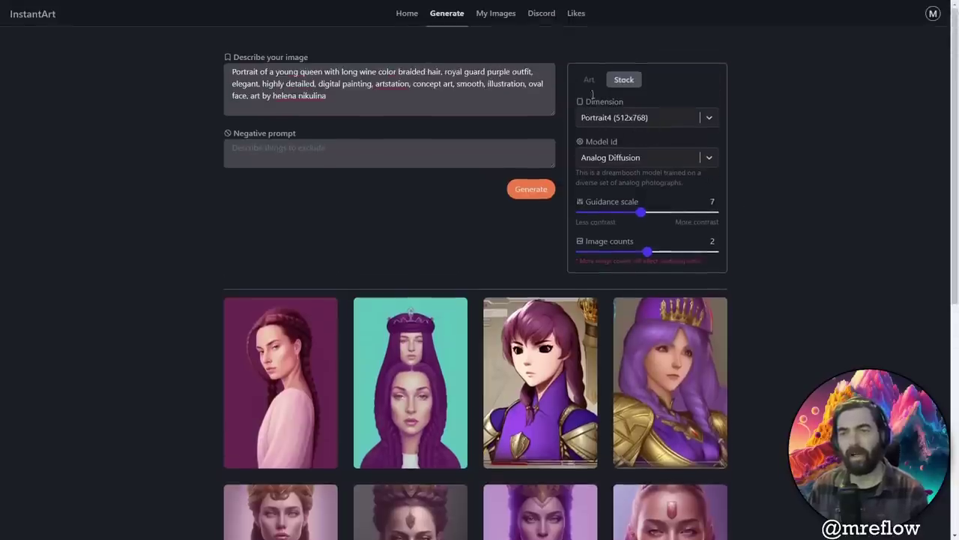
Return to the Art settings, select the Protogen x3.4 model, and generate the young queen portraits
{"action": "left_click", "coordinate": [589, 80]}
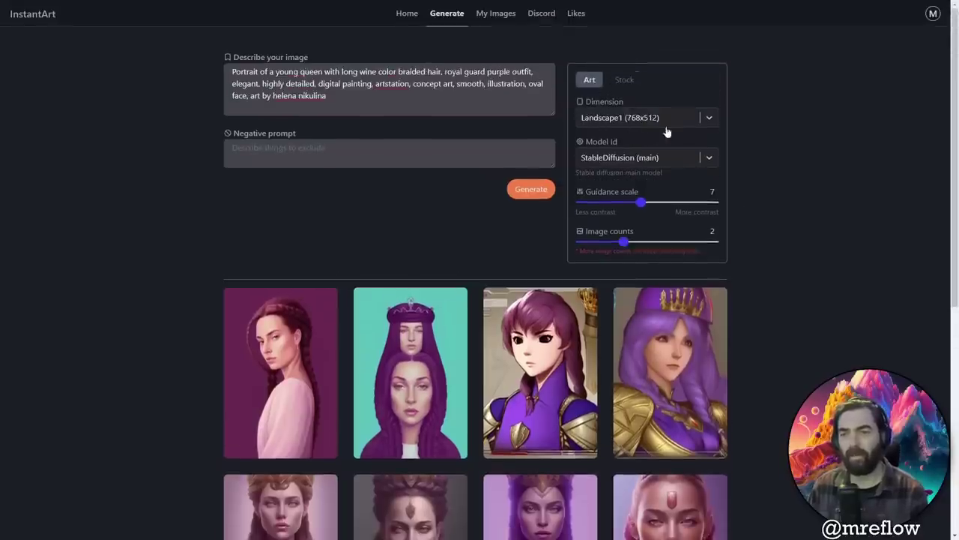
{"action": "left_click", "coordinate": [704, 156]}
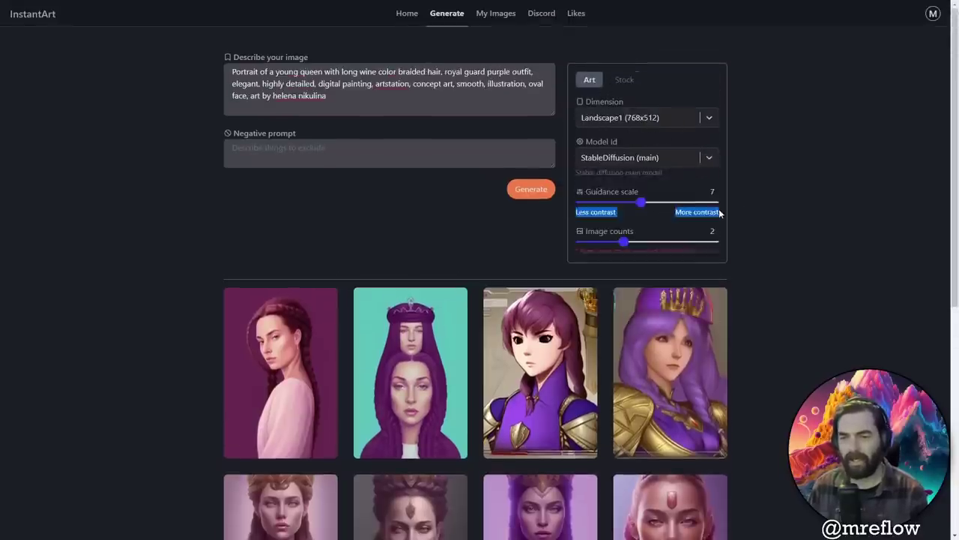
{"action": "scroll", "coordinate": [648, 220], "scroll_direction": "down", "scroll_amount": 3}
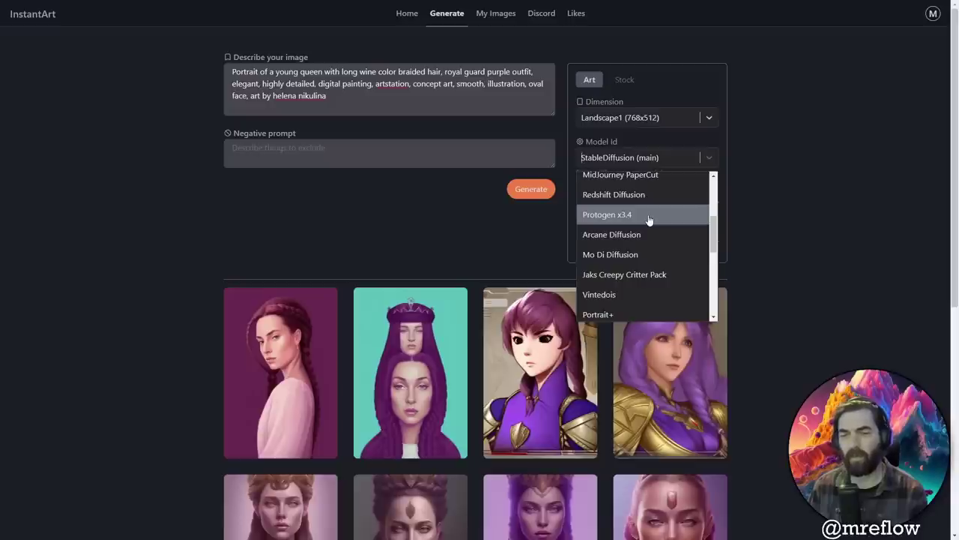
{"action": "left_click", "coordinate": [649, 215]}
{"action": "left_click", "coordinate": [529, 189]}
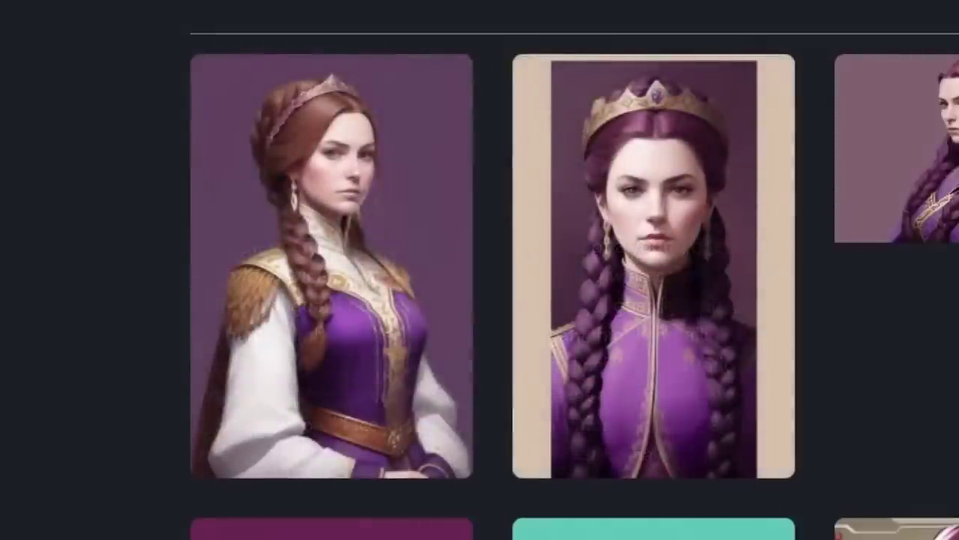
Open the first two Protogen x3.4 queen portraits in turn to examine them, closing each preview
{"action": "left_click", "coordinate": [278, 267]}
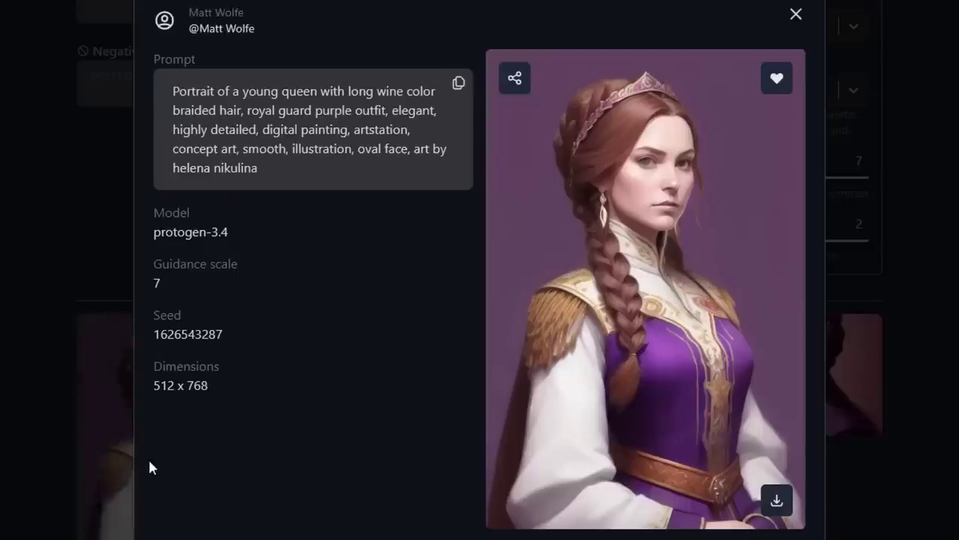
{"action": "key", "text": "Escape"}
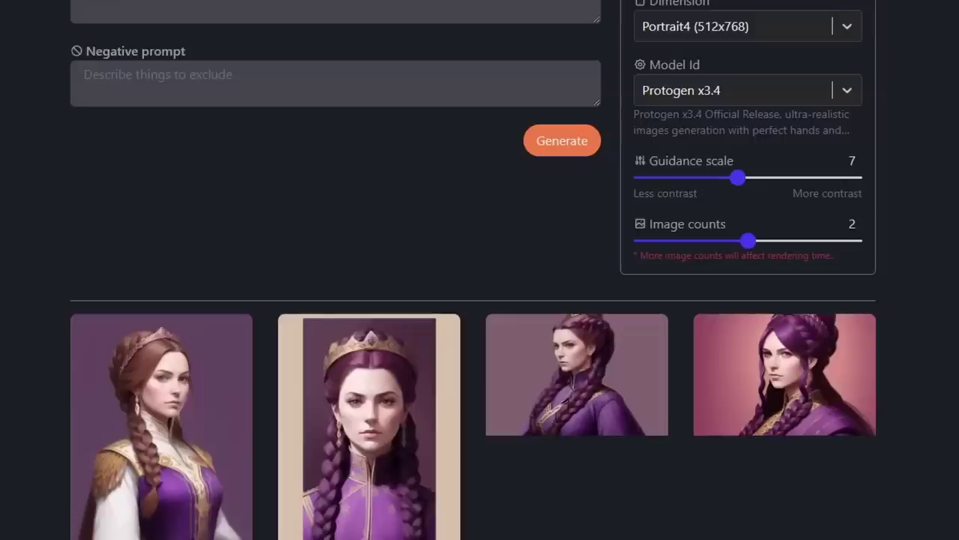
{"action": "left_click", "coordinate": [367, 404]}
{"action": "key", "text": "Escape"}
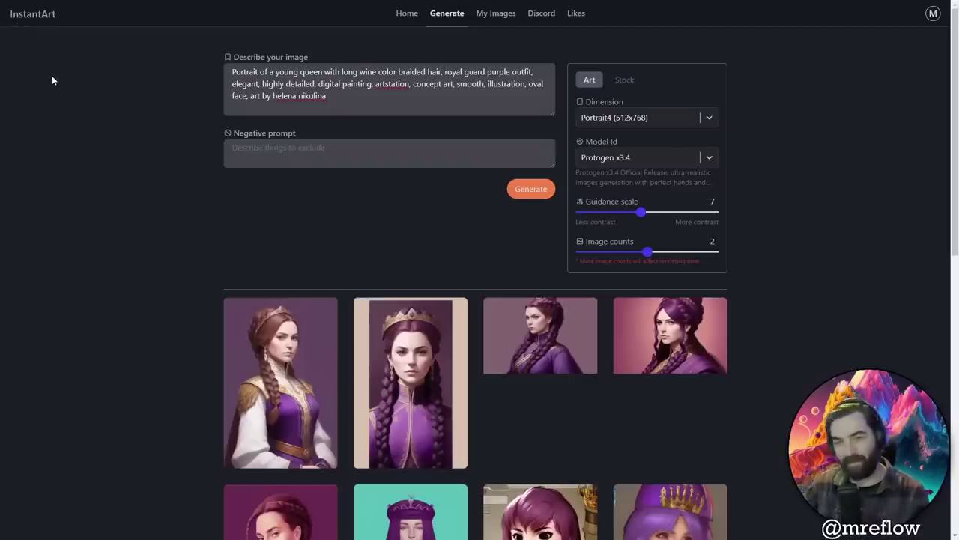
Go to the home page and browse through the gallery of generated images, returning to its beginning
{"action": "left_click", "coordinate": [709, 158]}
{"action": "left_click", "coordinate": [407, 12]}
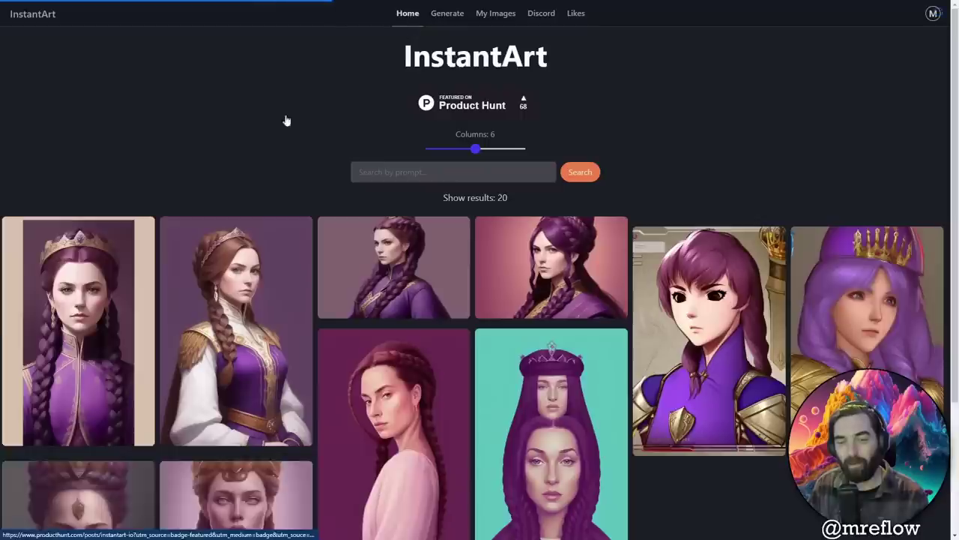
{"action": "scroll", "coordinate": [647, 130], "scroll_direction": "down", "scroll_amount": 20}
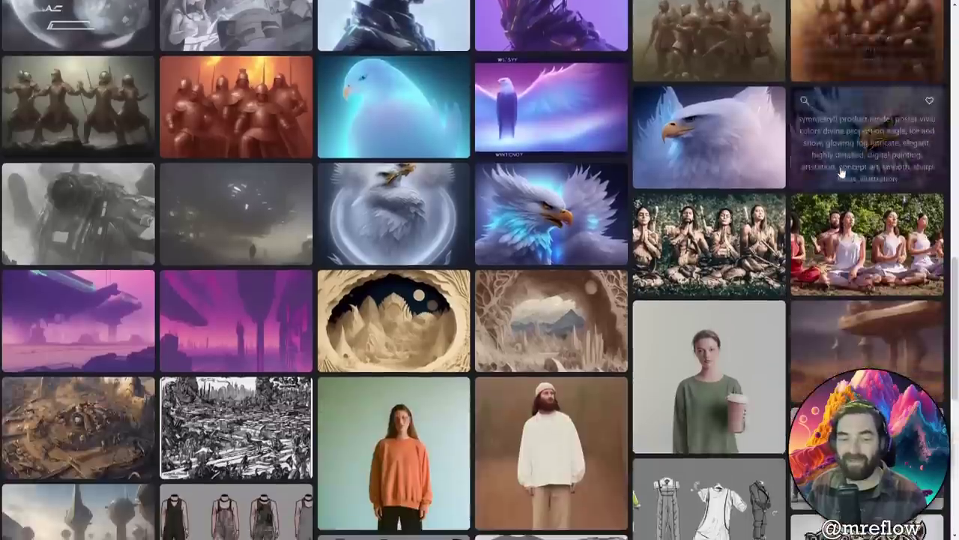
{"action": "scroll", "coordinate": [848, 177], "scroll_direction": "down", "scroll_amount": 2}
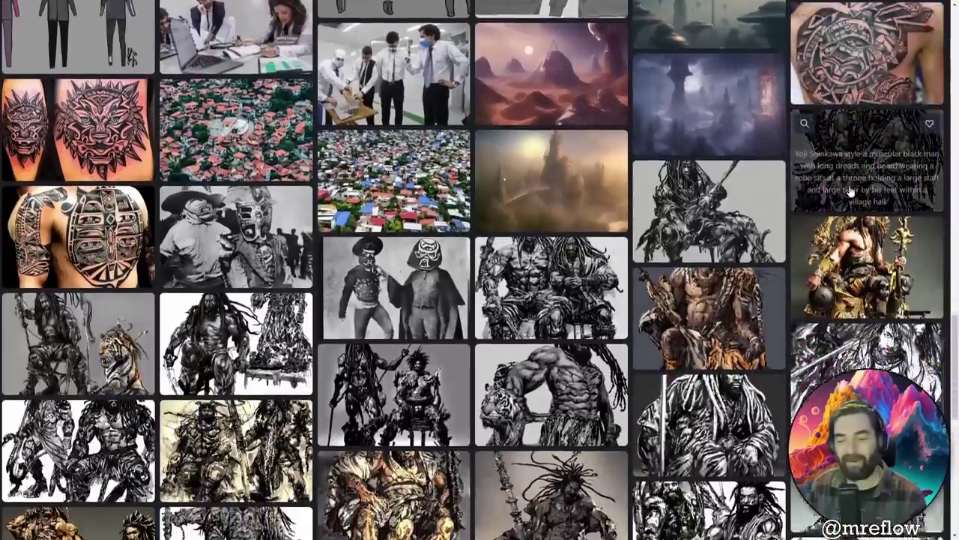
{"action": "scroll", "coordinate": [851, 202], "scroll_direction": "up", "scroll_amount": 15}
{"action": "scroll", "coordinate": [854, 225], "scroll_direction": "up", "scroll_amount": 5}
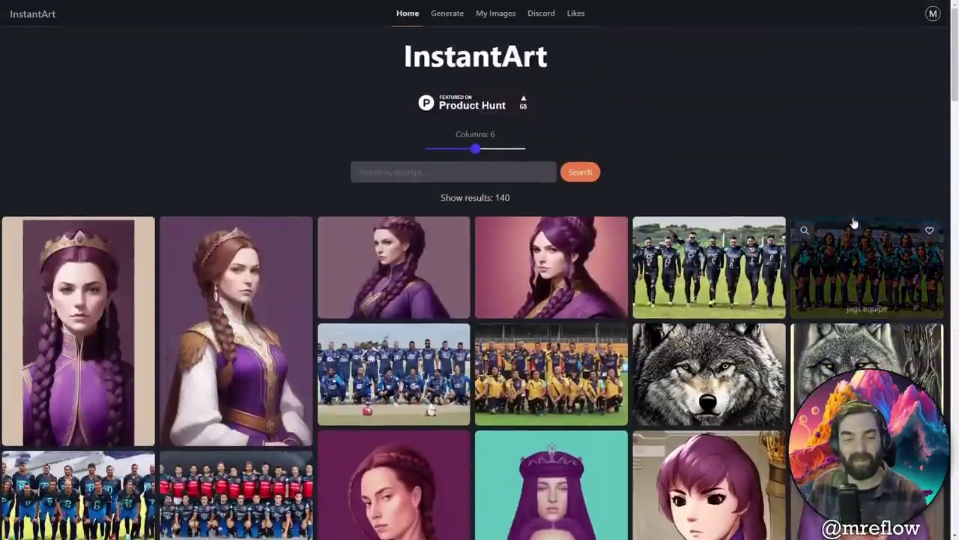
Revisit the generation page, open the personal image collection, and look through the images generated so far
{"action": "left_click", "coordinate": [448, 13]}
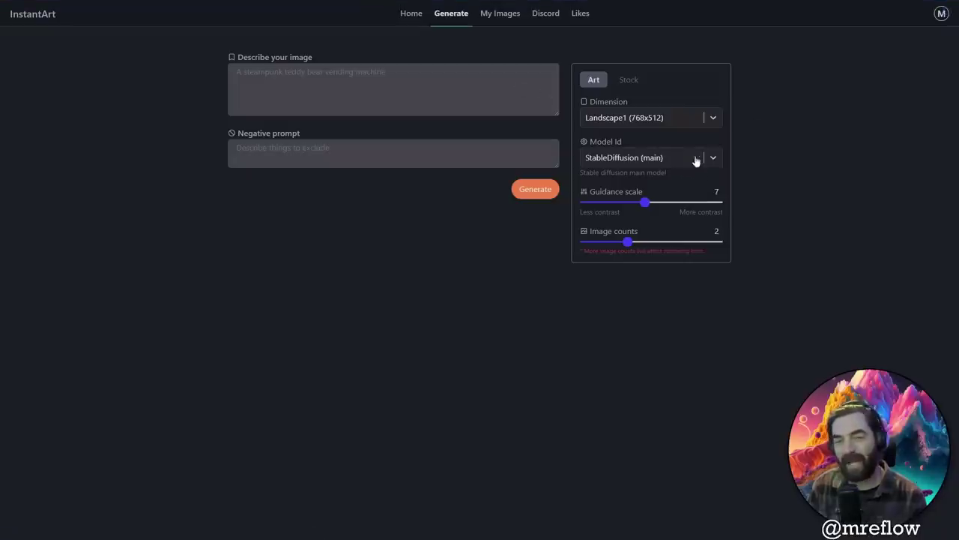
{"action": "left_click", "coordinate": [494, 14]}
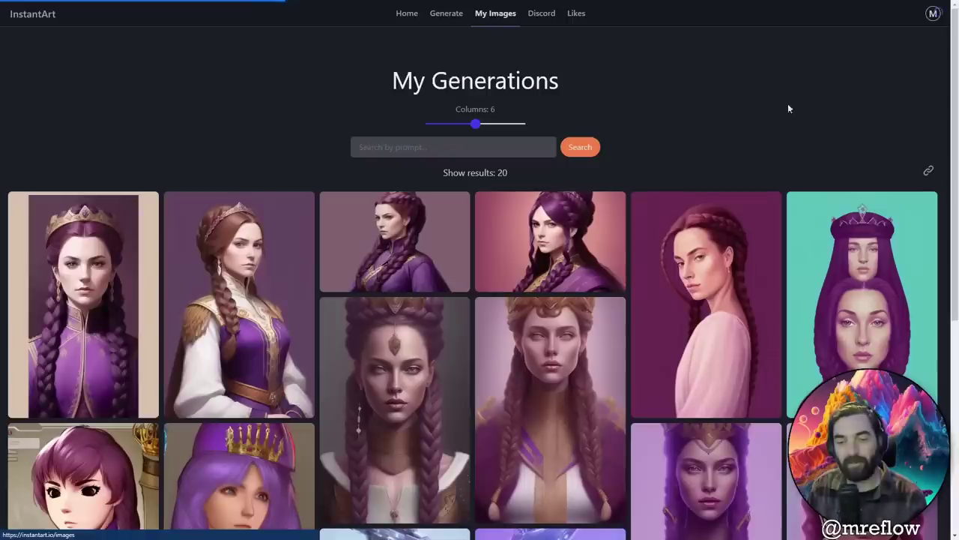
{"action": "scroll", "coordinate": [863, 154], "scroll_direction": "down", "scroll_amount": 5}
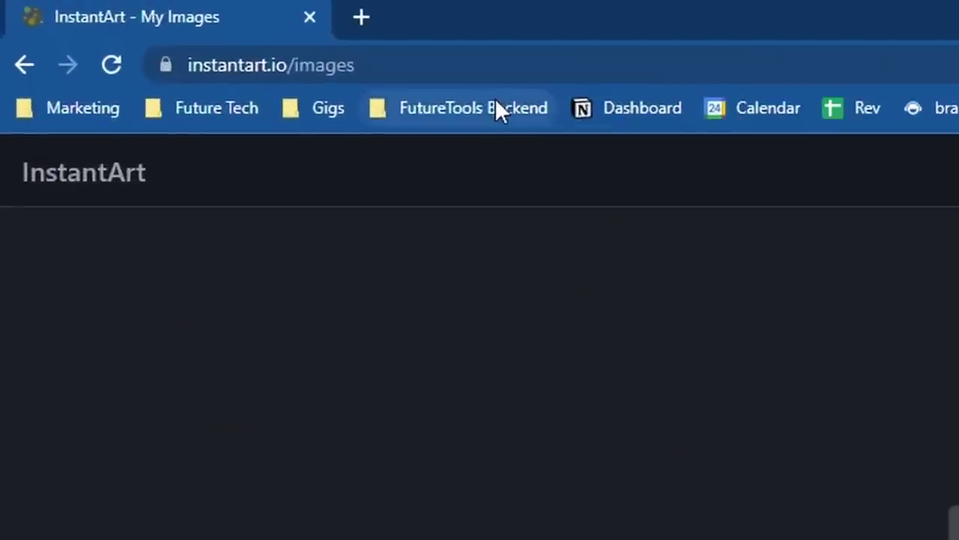